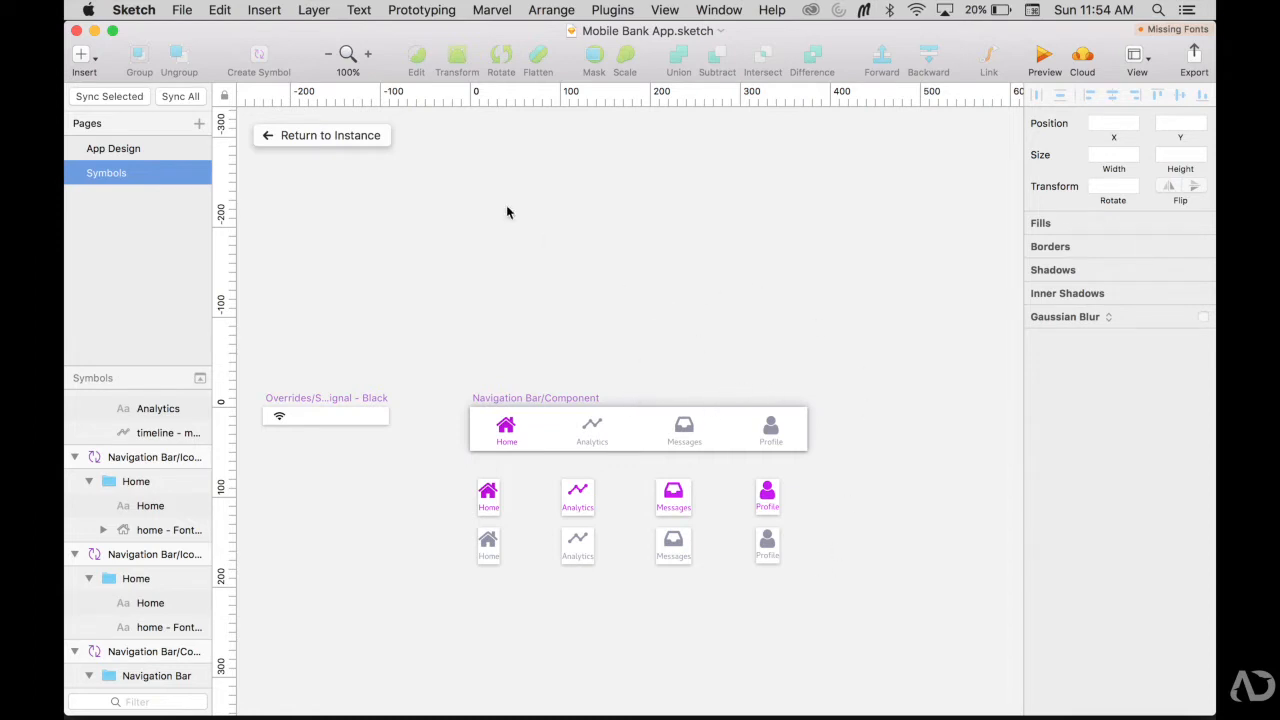
# Return to the App Design page and copy the navigation bar from the Home artboard
pyautogui.click(363, 136)
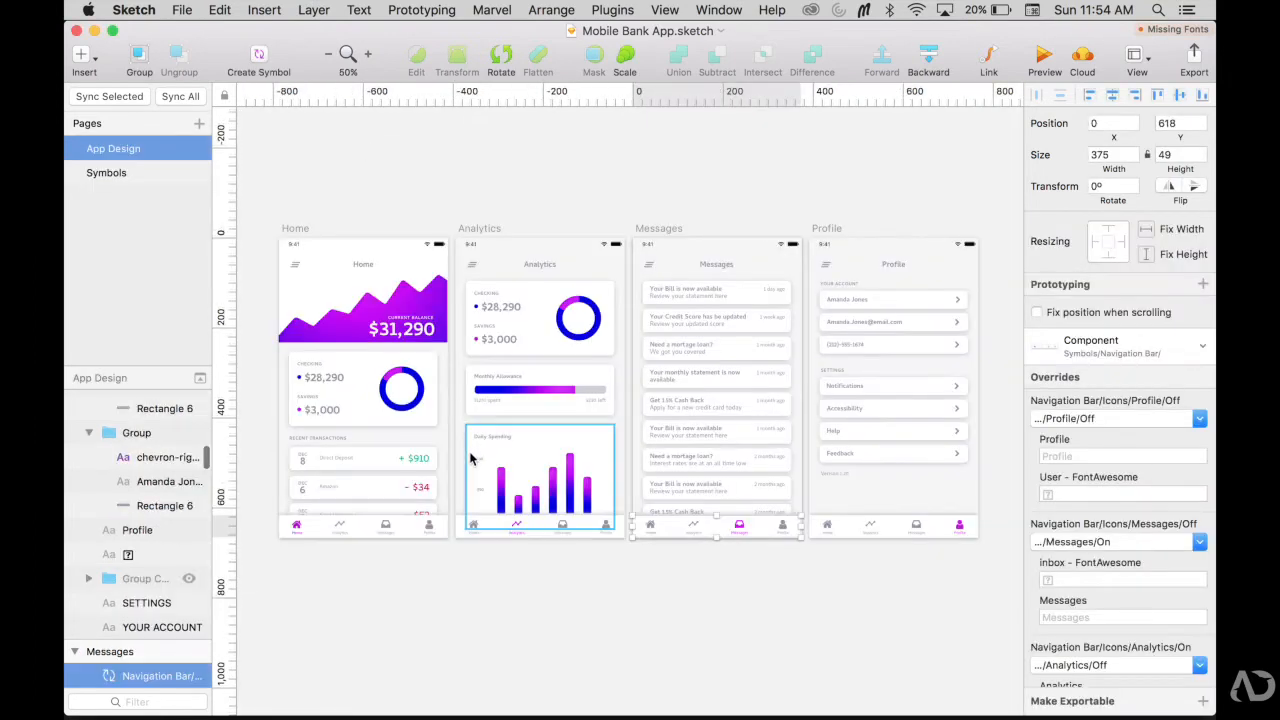
pyautogui.click(497, 558)
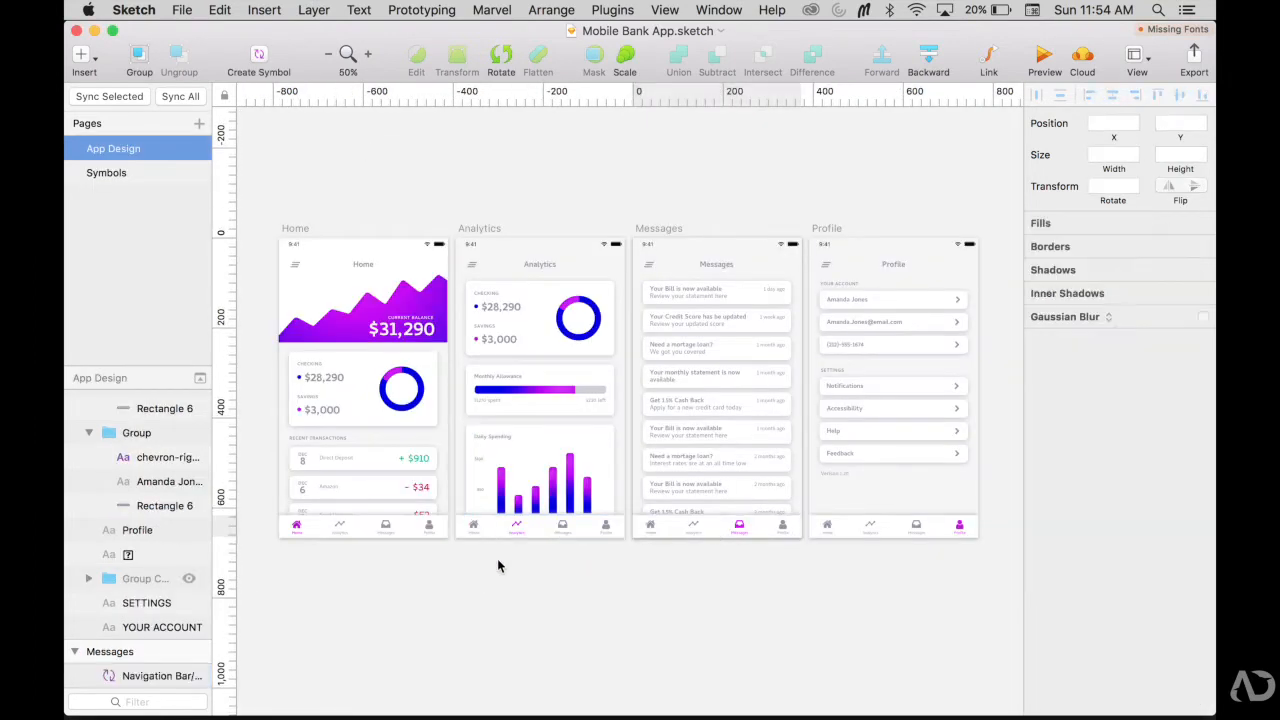
pyautogui.click(412, 530)
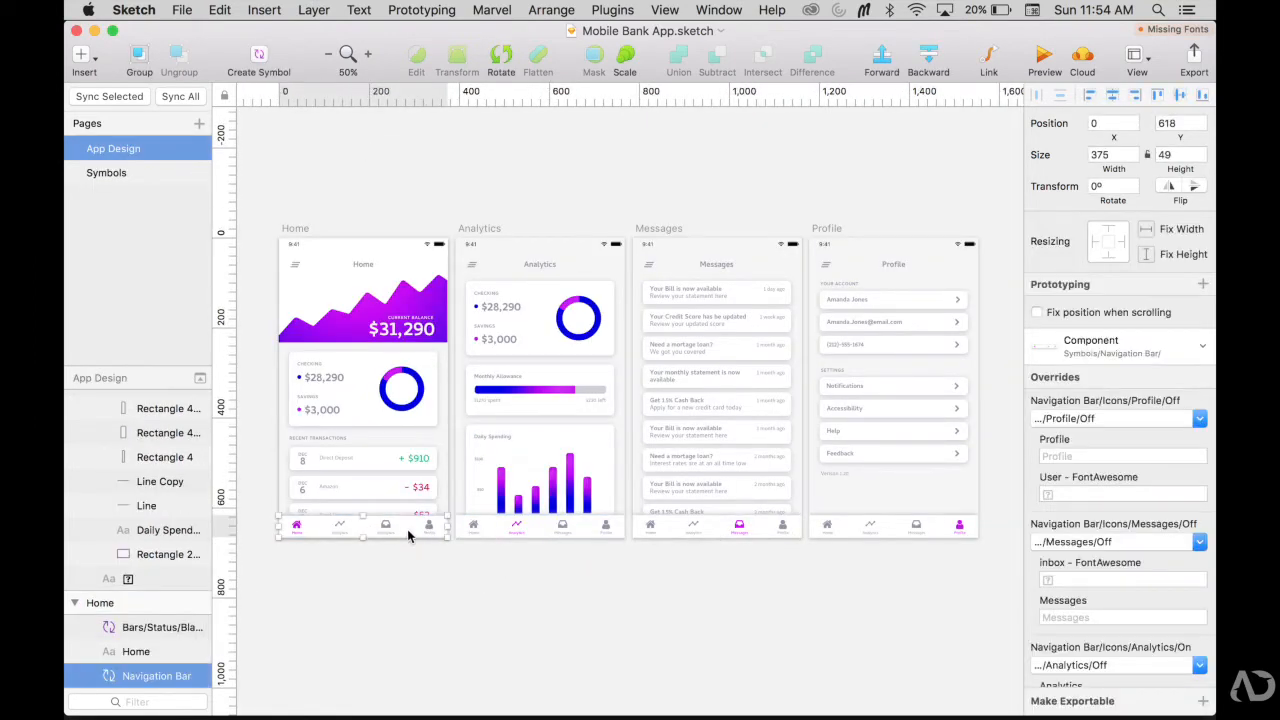
pyautogui.press('super+c')
# Switch to Origami Studio and paste the copied navigation bar into the Bank App prototype as layers
pyautogui.press('super+Tab')
pyautogui.click(442, 538)
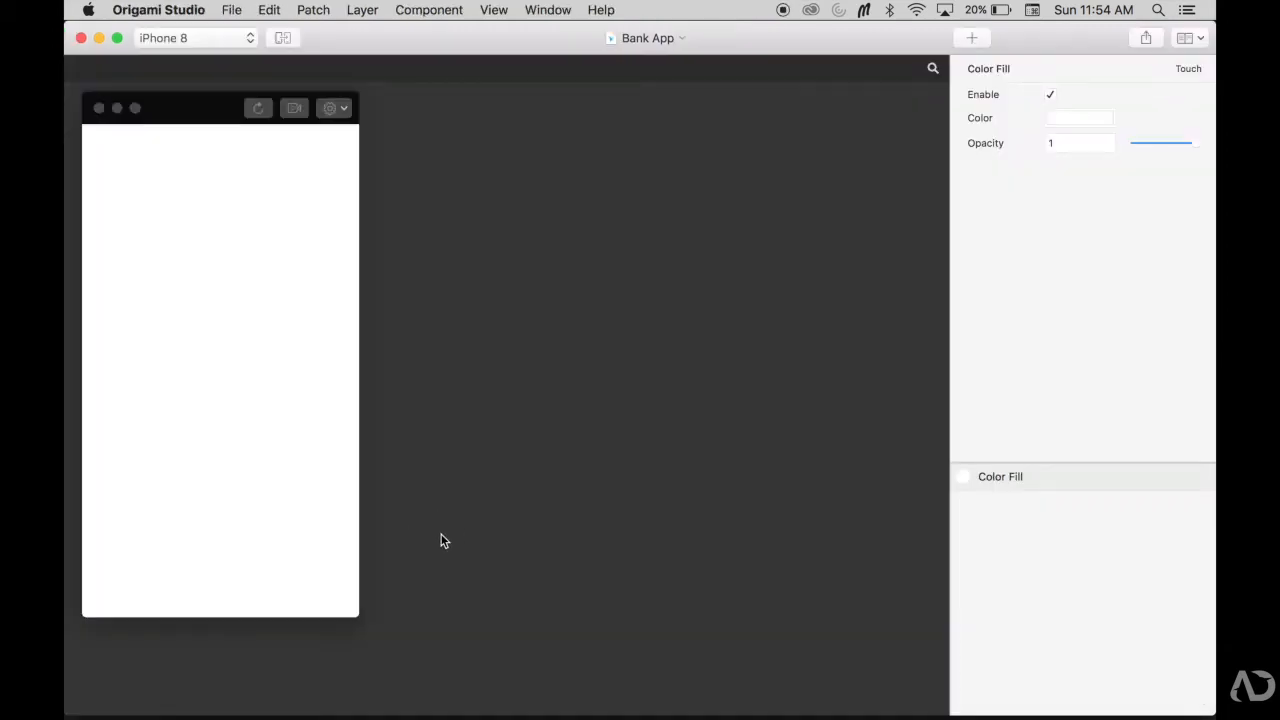
pyautogui.press('super+v')
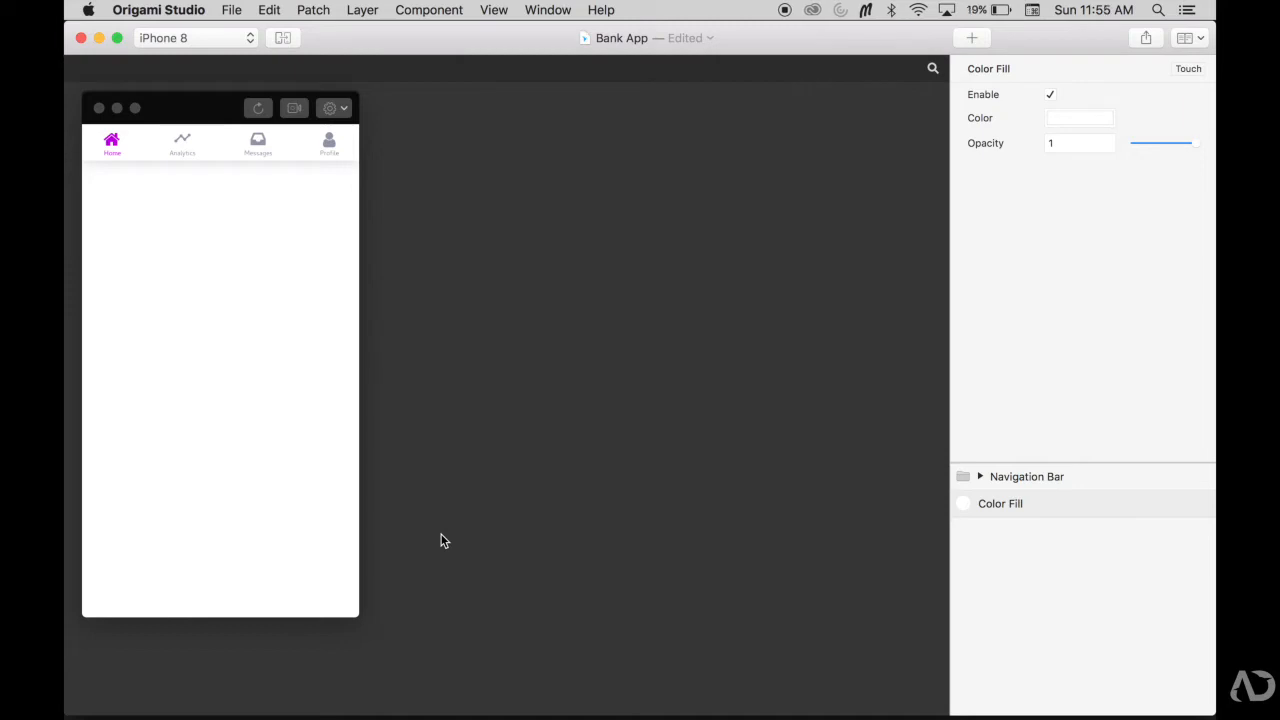
pyautogui.click(268, 12)
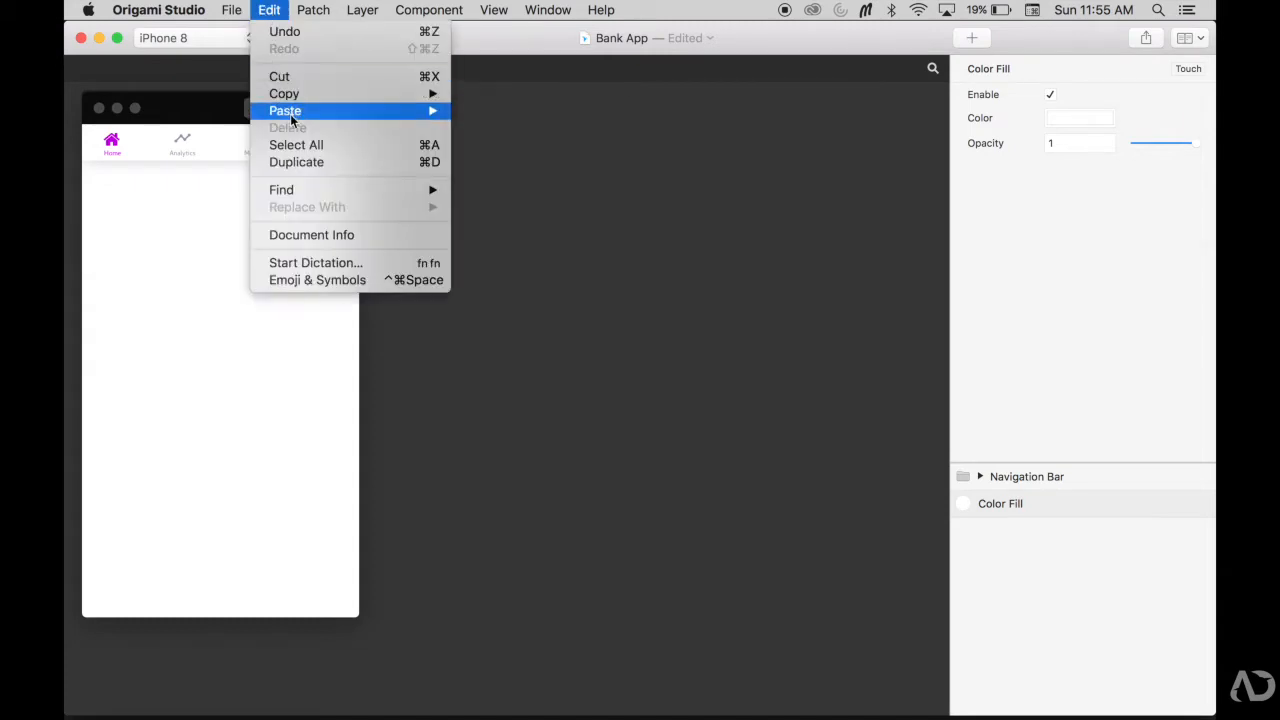
pyautogui.moveTo(335, 116)
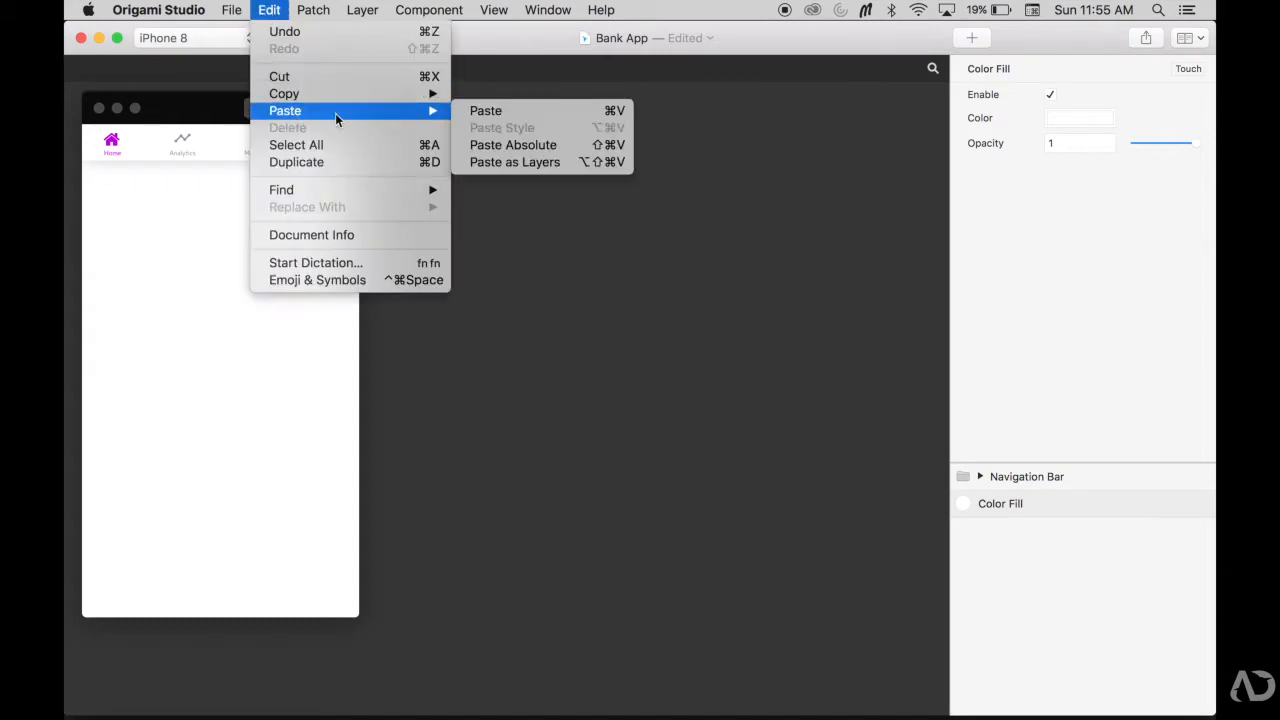
pyautogui.click(565, 164)
# Expand the Navigation Bar group and anchor it to the bottom center of the screen
pyautogui.click(975, 476)
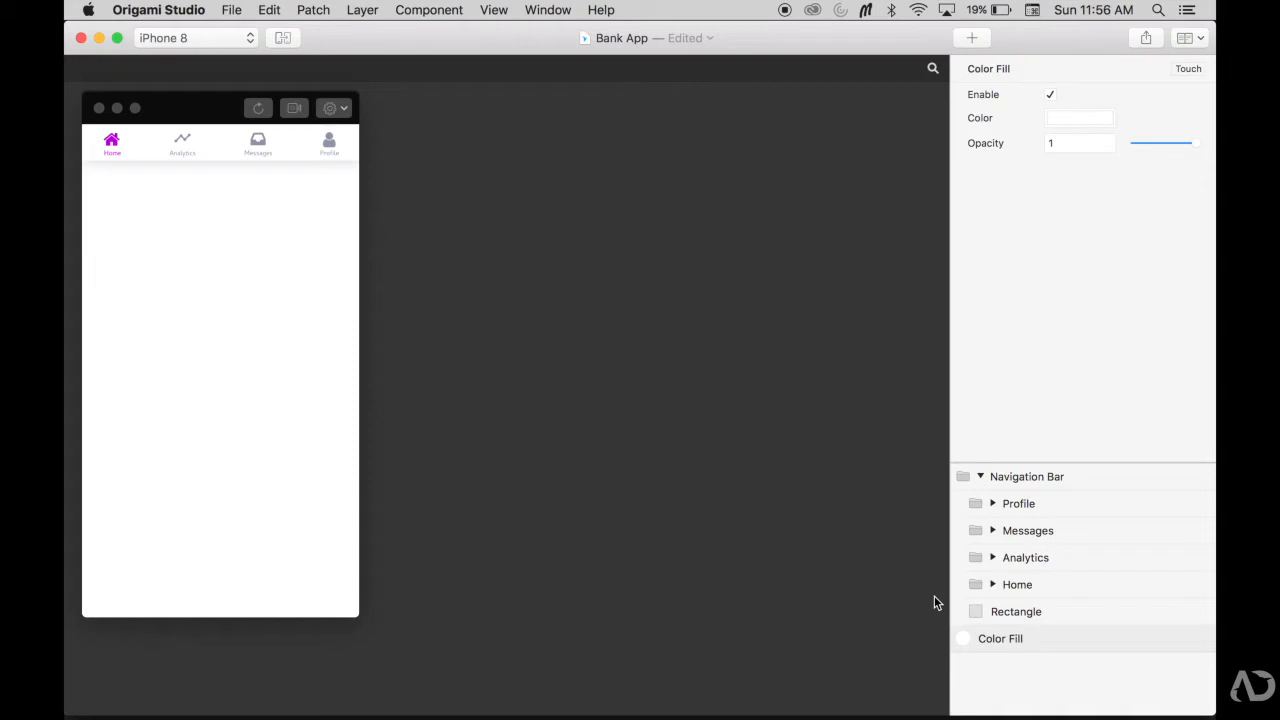
pyautogui.click(1021, 478)
pyautogui.click(1080, 178)
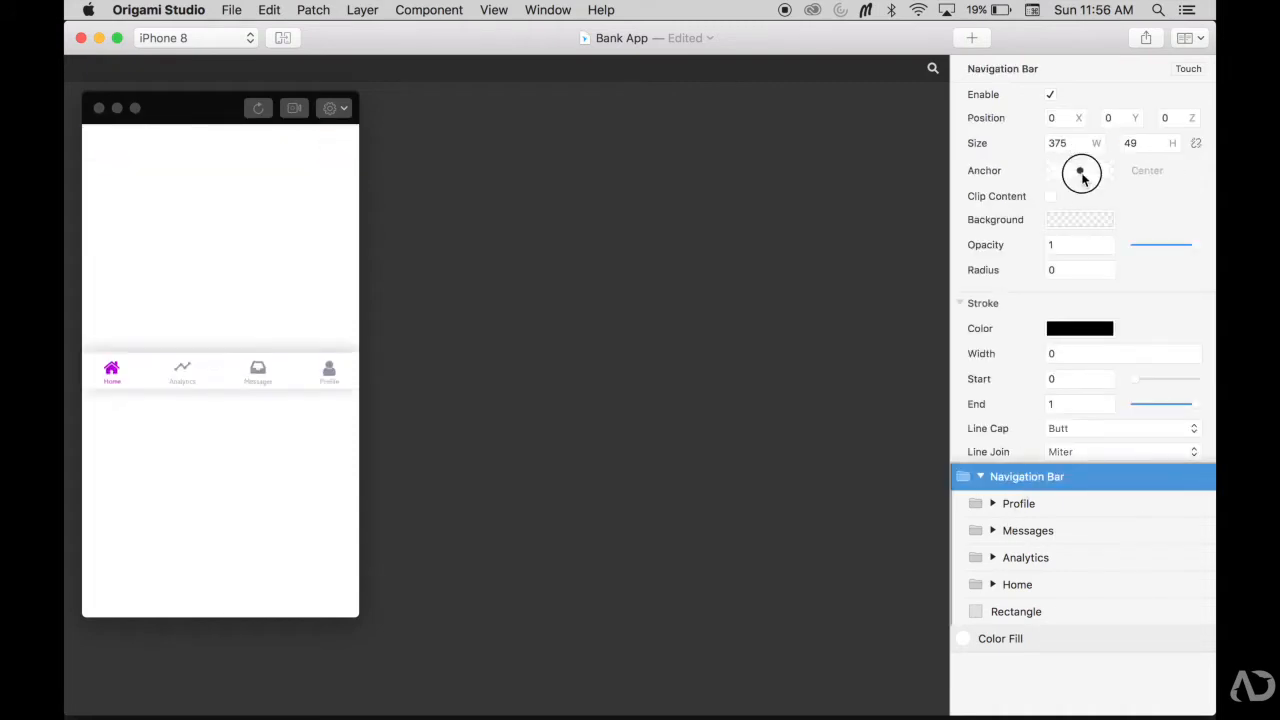
pyautogui.click(830, 278)
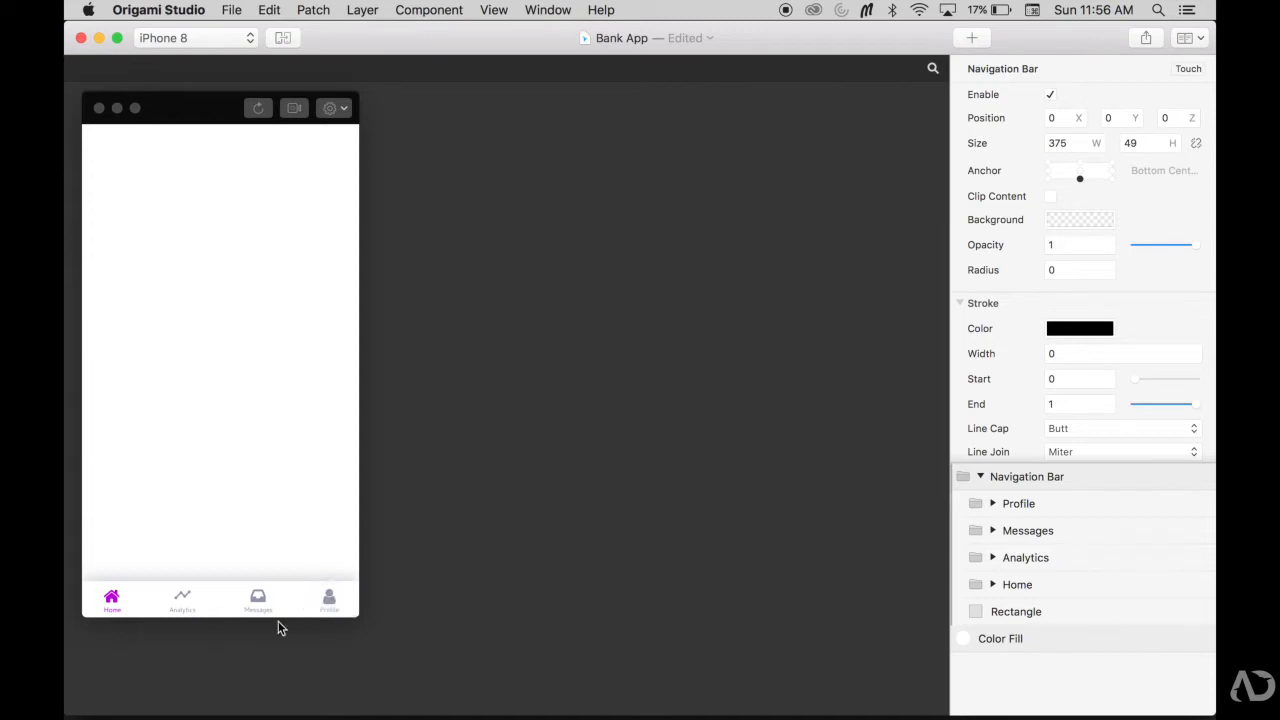
# Add a Tap interaction to the Analytics group and try it on the Analytics icon in the preview
pyautogui.click(993, 561)
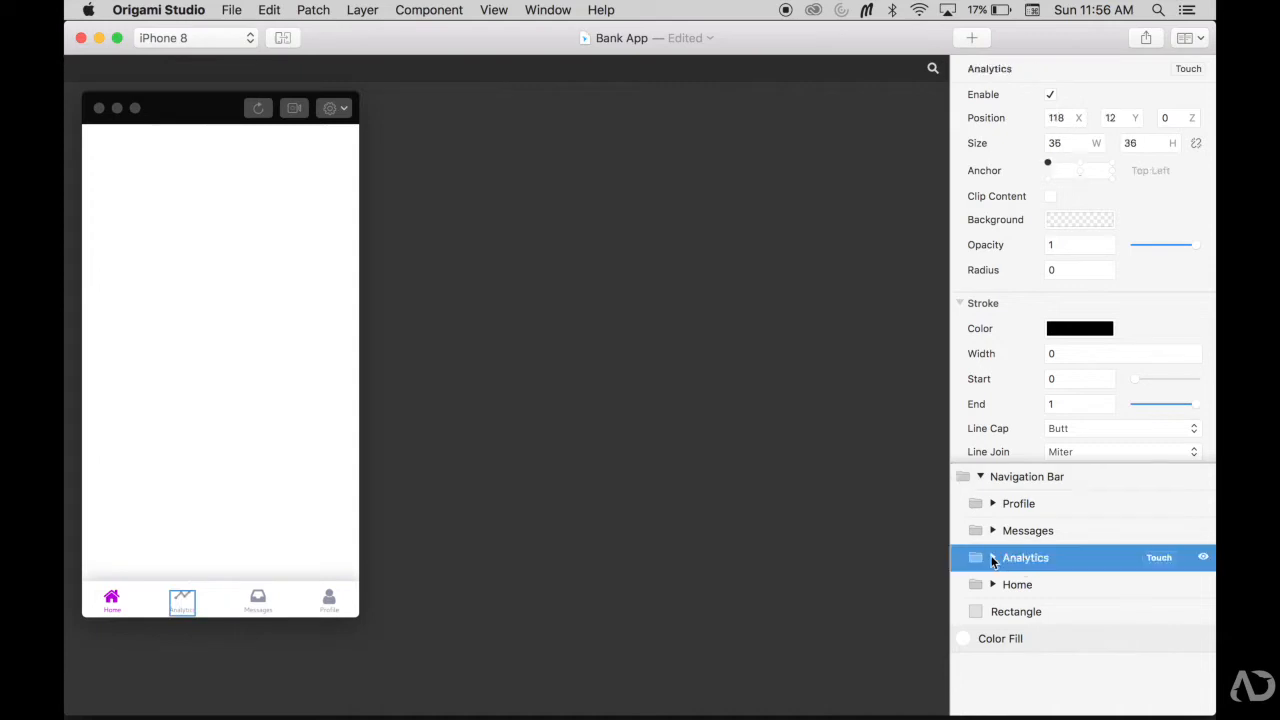
pyautogui.click(1158, 558)
pyautogui.click(1132, 377)
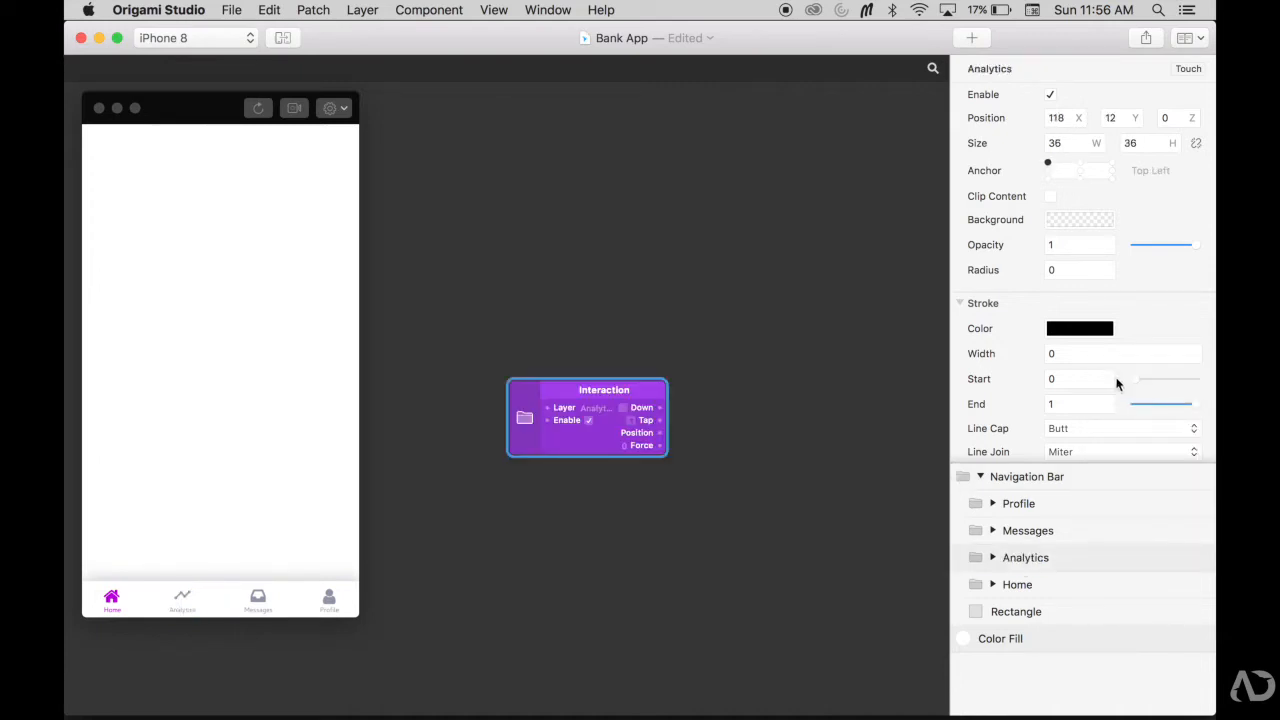
pyautogui.click(182, 597)
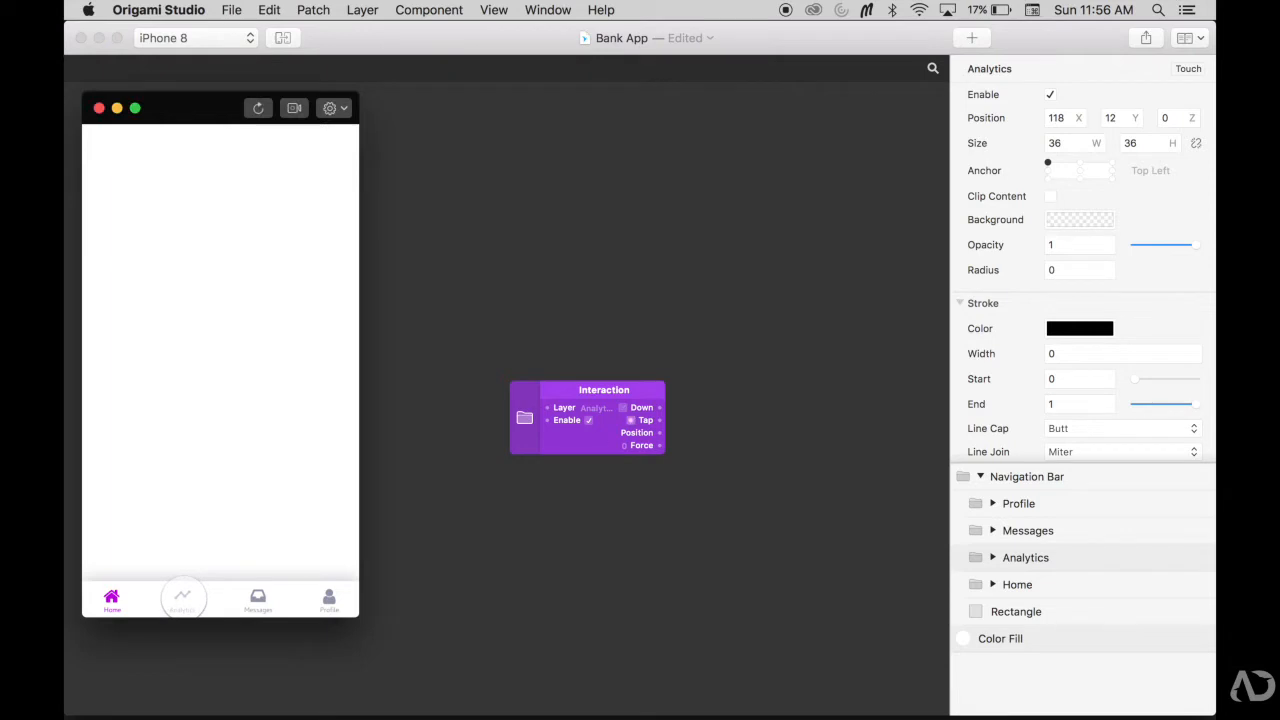
pyautogui.click(182, 597)
# Add a Switch patch beside the Analytics Interaction patch and connect Tap to Turn On
pyautogui.moveTo(645, 384); pyautogui.dragTo(551, 258)
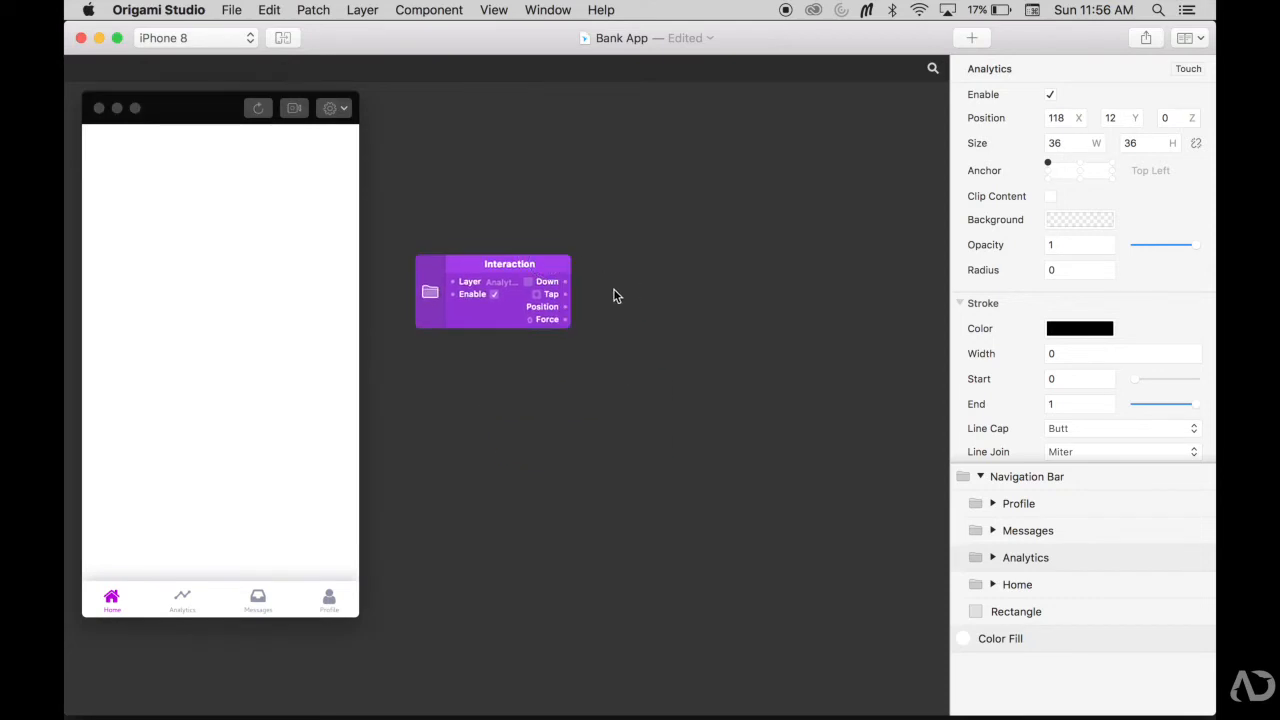
pyautogui.doubleClick(609, 297)
pyautogui.write('switch')
pyautogui.press('Return')
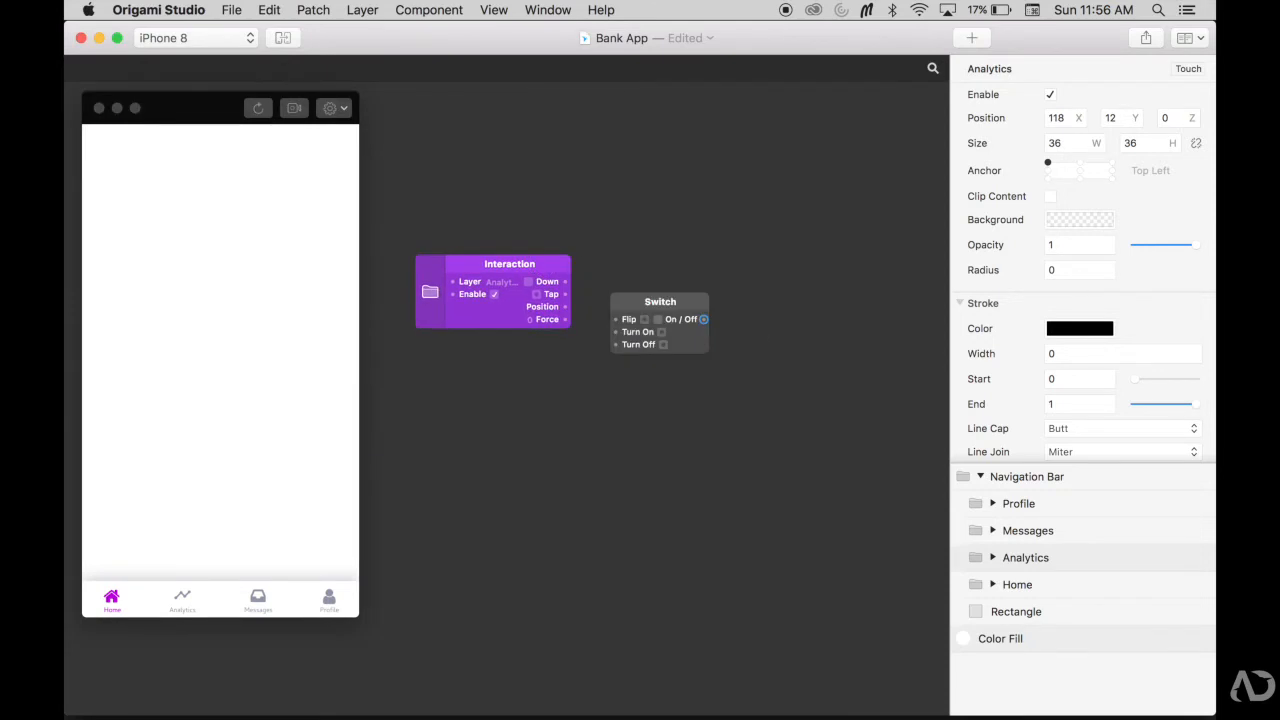
pyautogui.moveTo(653, 318)
pyautogui.mouseDown()
pyautogui.moveTo(628, 281)
pyautogui.moveTo(597, 300)
pyautogui.mouseUp()
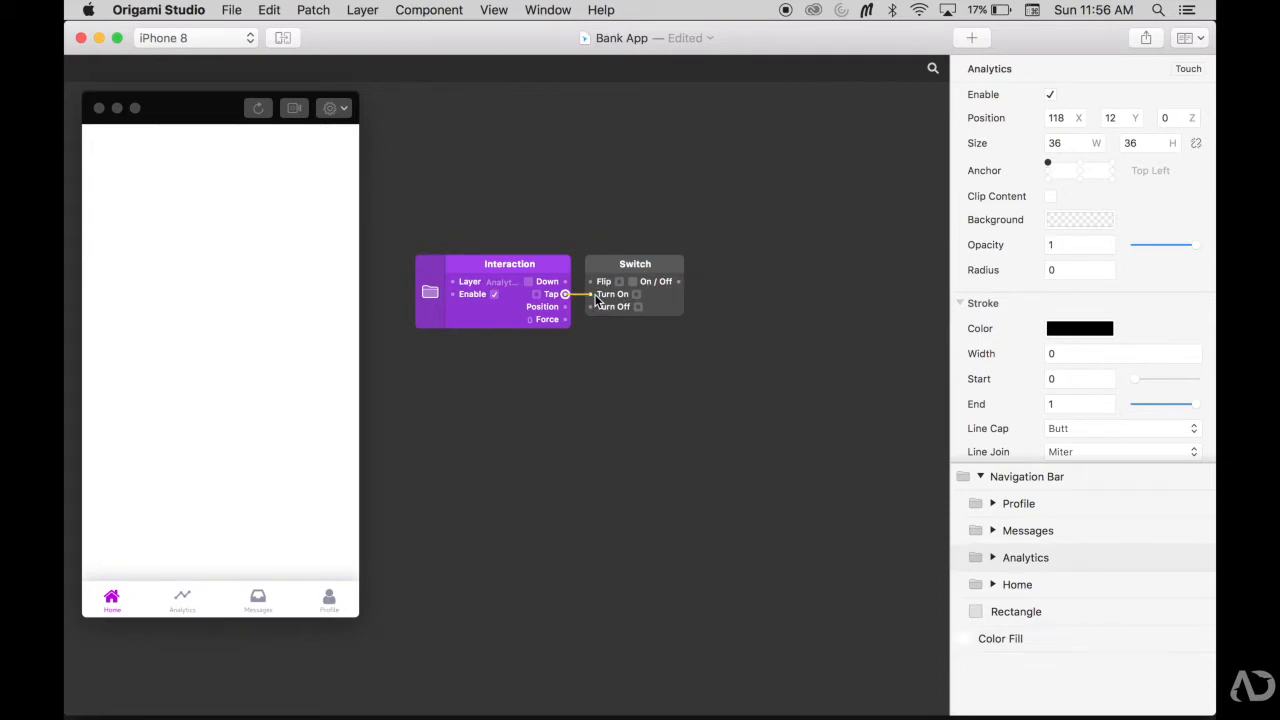
# Add a Transition patch beside the Switch patch and set its type to Color
pyautogui.doubleClick(706, 285)
pyautogui.write('transition')
pyautogui.press('Return')
pyautogui.click(725, 292)
pyautogui.moveTo(725, 292); pyautogui.dragTo(719, 266)
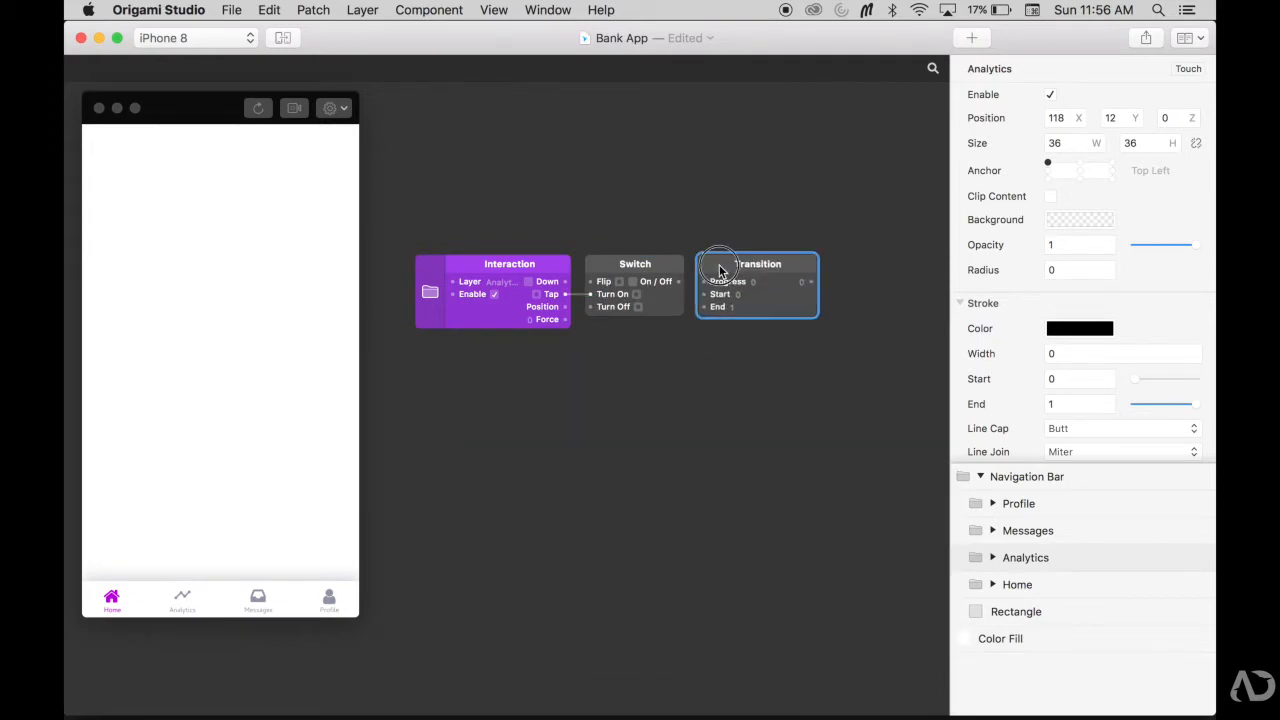
pyautogui.rightClick(768, 289)
pyautogui.moveTo(805, 302)
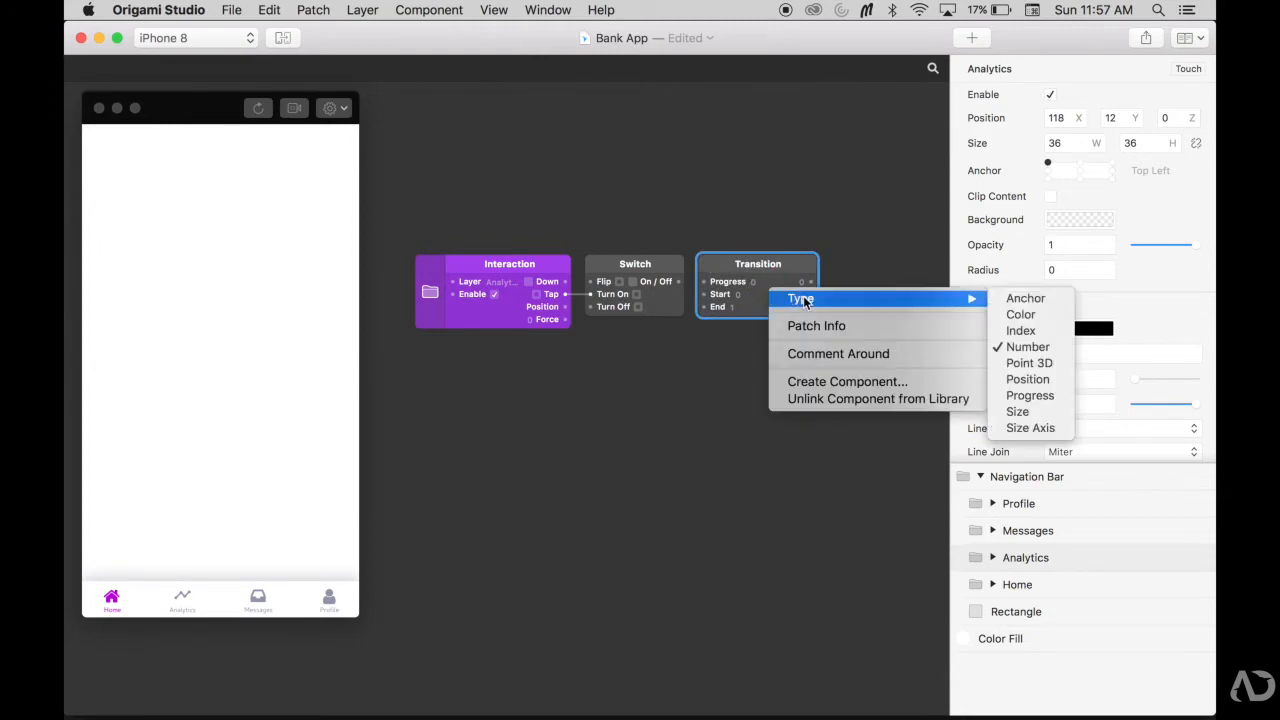
pyautogui.click(1049, 314)
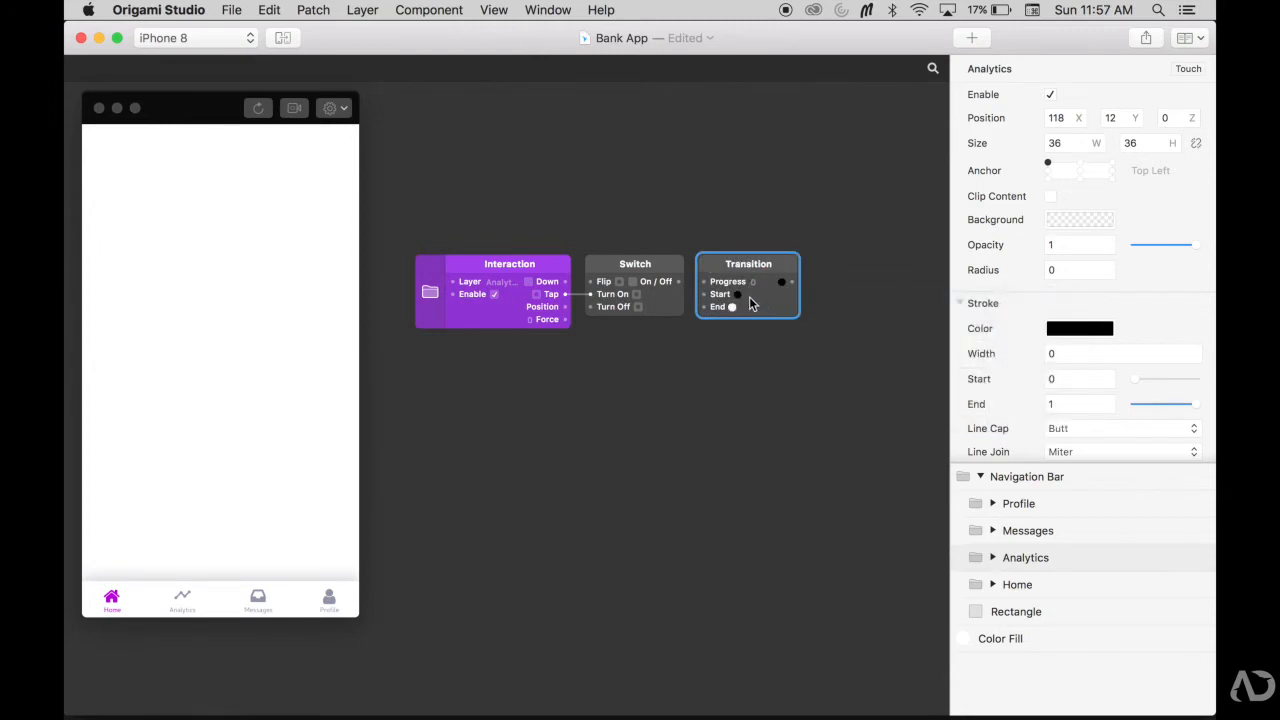
# Set the Transition's Start to the saved gray and End to the saved magenta, and connect the Switch's On / Off to Progress
pyautogui.click(738, 296)
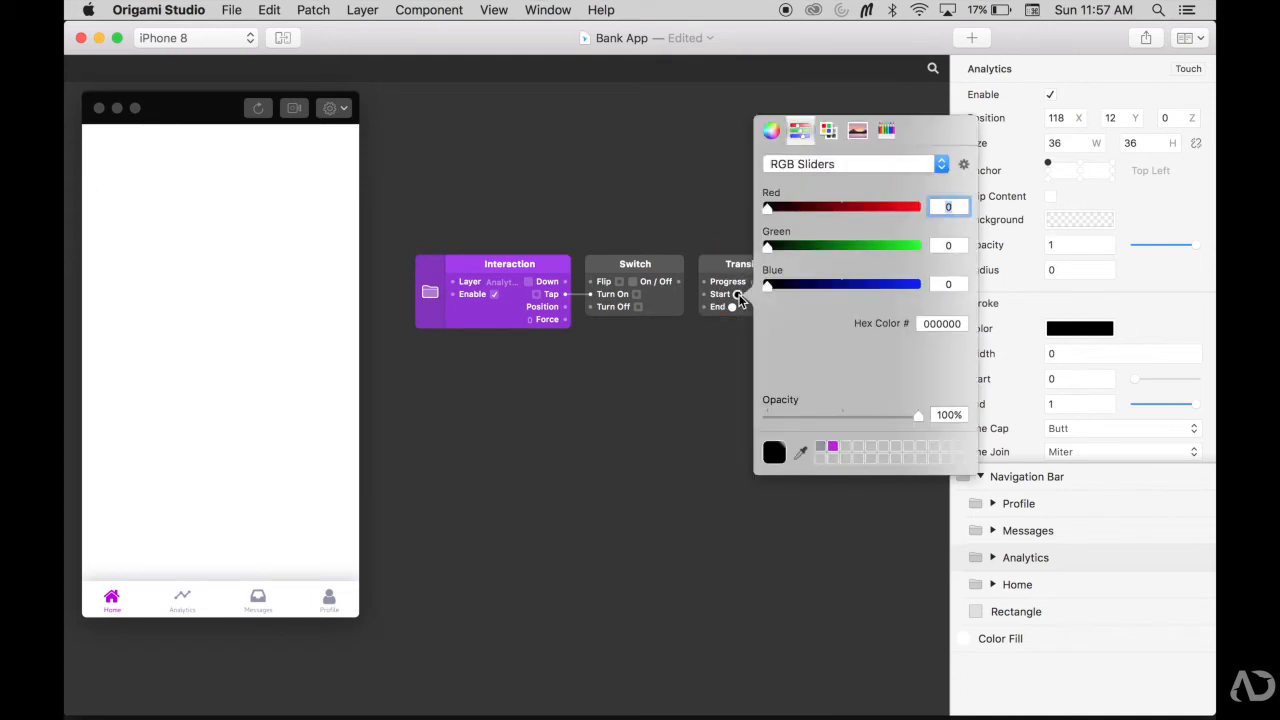
pyautogui.click(828, 447)
pyautogui.click(734, 308)
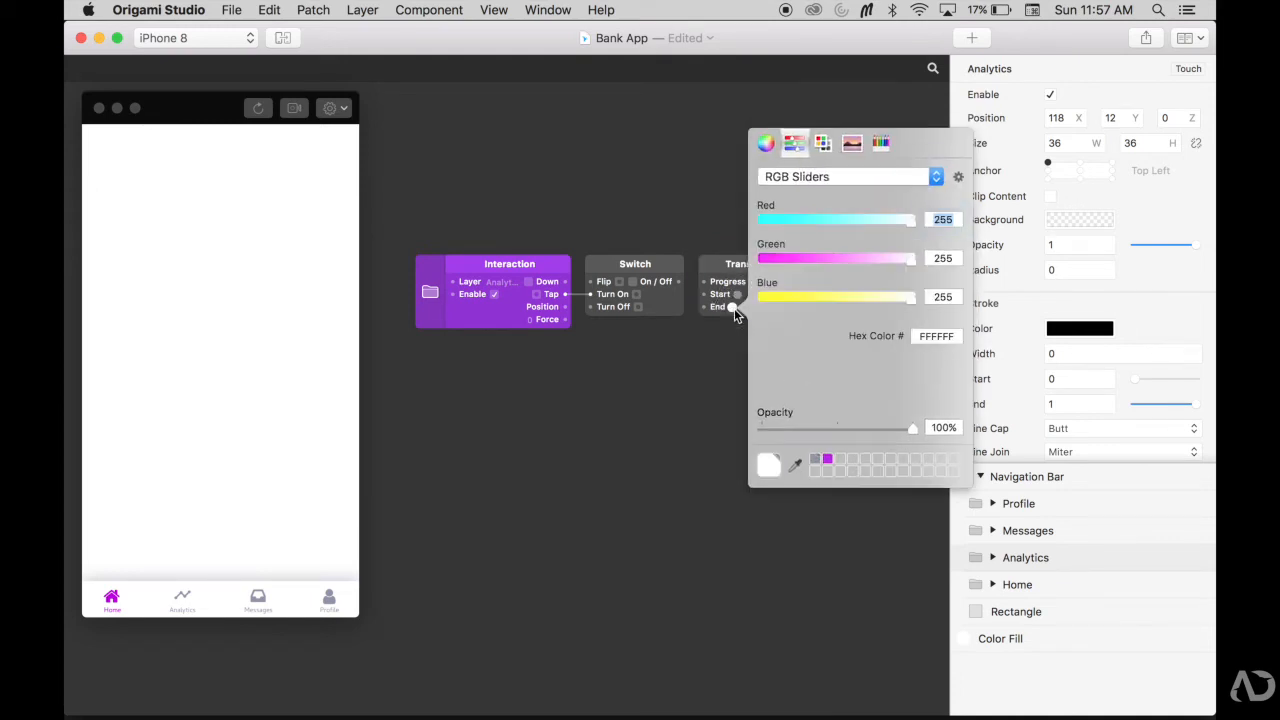
pyautogui.click(828, 458)
pyautogui.click(731, 427)
pyautogui.moveTo(679, 281); pyautogui.dragTo(703, 285)
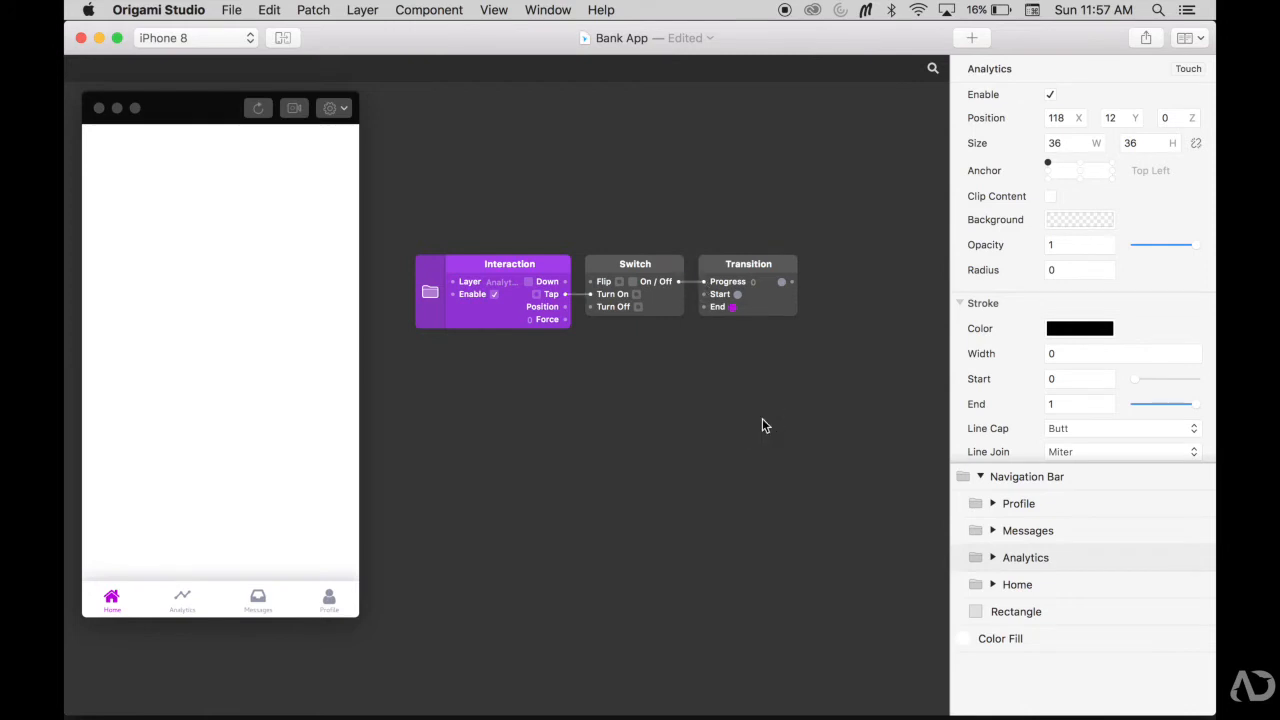
# Connect the Transition's output to the typography color of the Analytics text layer inside the Analytics group
pyautogui.hscroll(3, 762, 418)
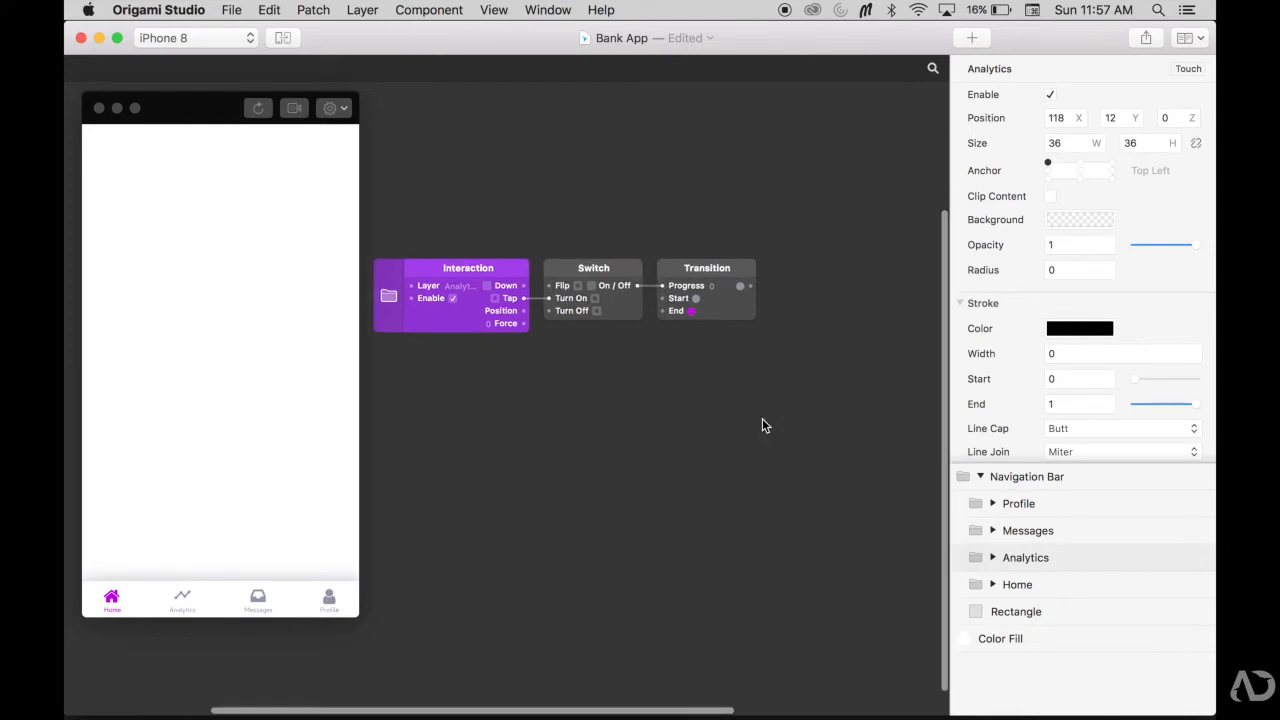
pyautogui.click(993, 557)
pyautogui.click(1014, 585)
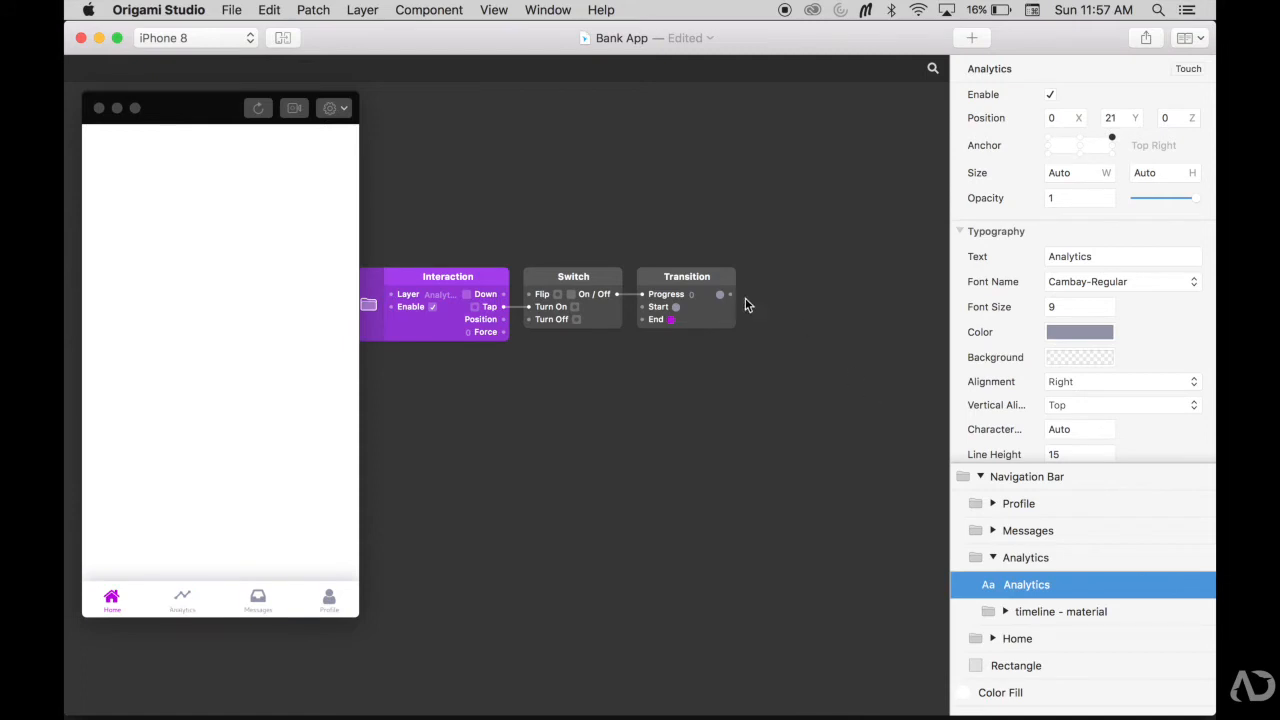
pyautogui.moveTo(731, 294); pyautogui.dragTo(958, 332)
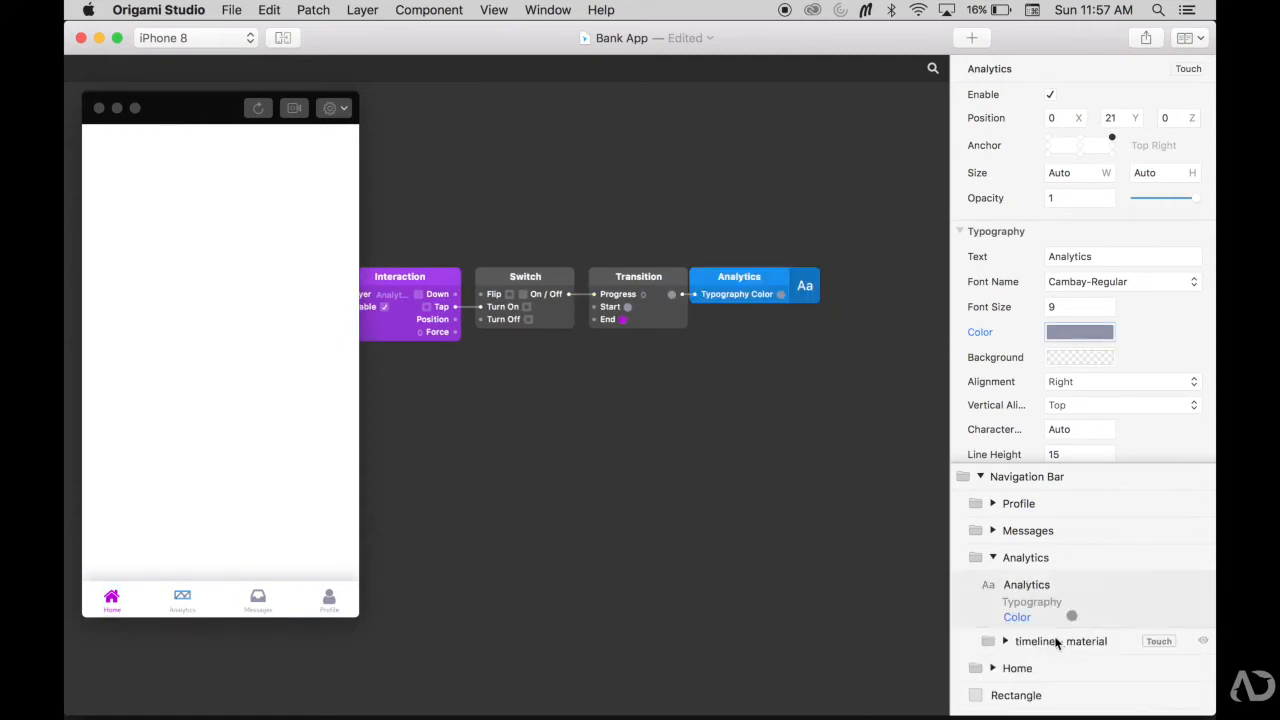
# Connect the Transition's output to the timeline - material Shape's color as well, and test the Analytics icon in the preview
pyautogui.click(1008, 638)
pyautogui.click(1005, 640)
pyautogui.click(1027, 665)
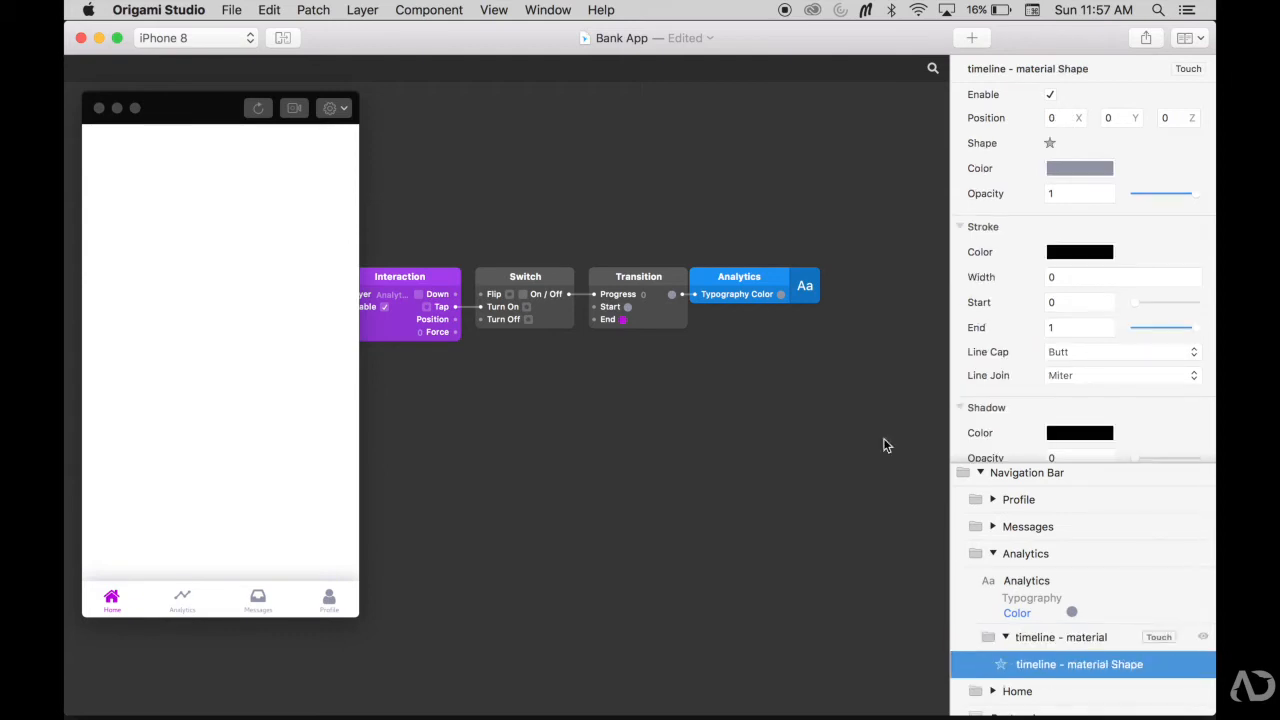
pyautogui.moveTo(681, 294)
pyautogui.mouseDown()
pyautogui.moveTo(943, 206)
pyautogui.moveTo(958, 167)
pyautogui.moveTo(694, 329)
pyautogui.moveTo(694, 314)
pyautogui.mouseUp()
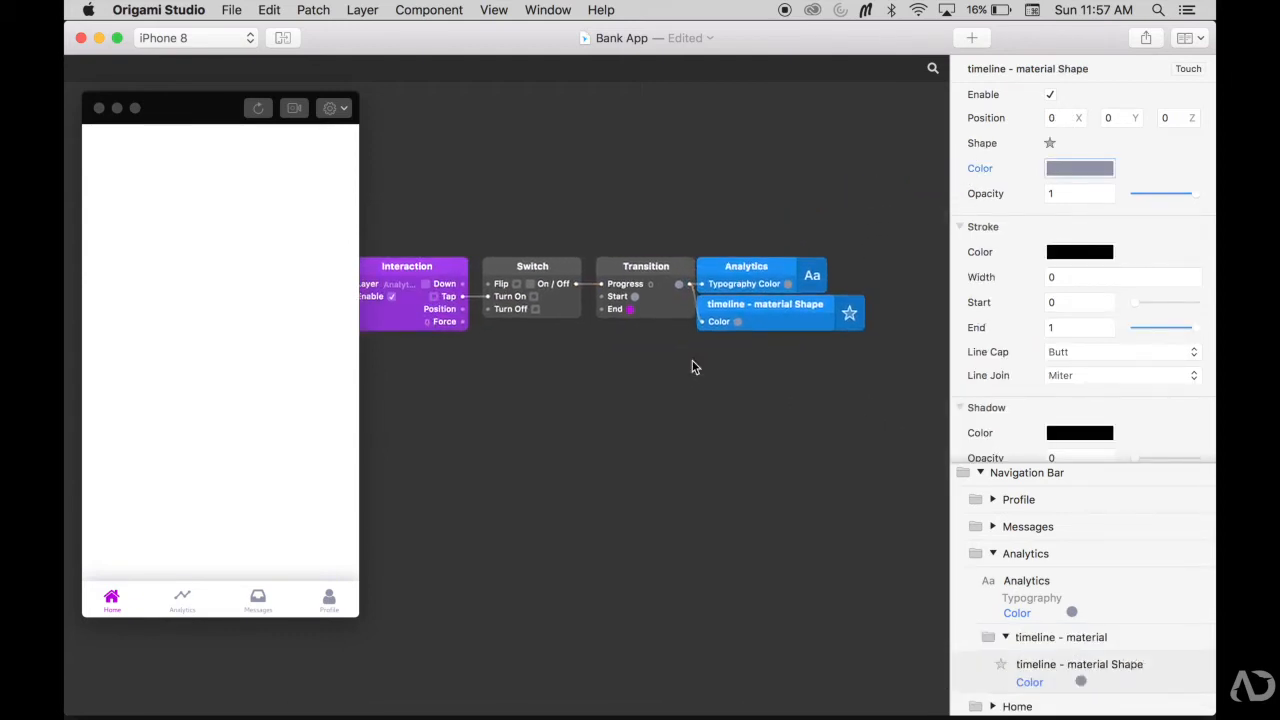
pyautogui.hscroll(-5, 703, 423)
pyautogui.hscroll(2, 687, 436)
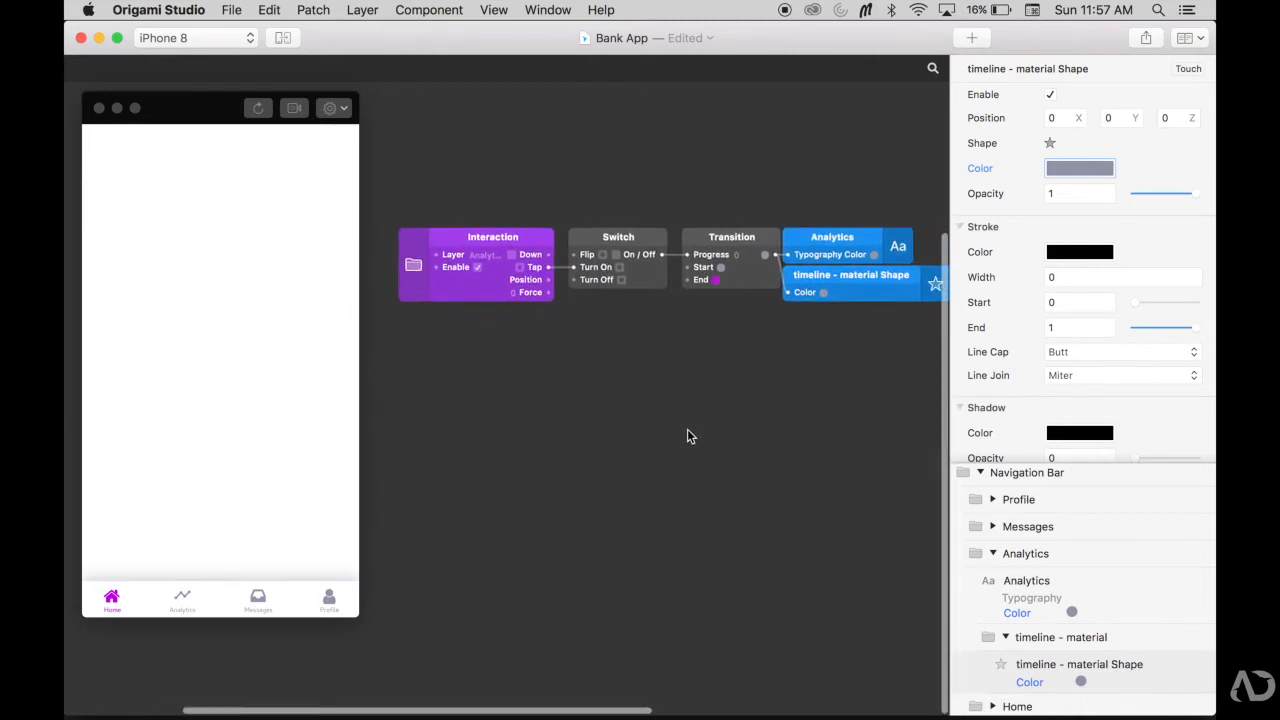
pyautogui.click(182, 597)
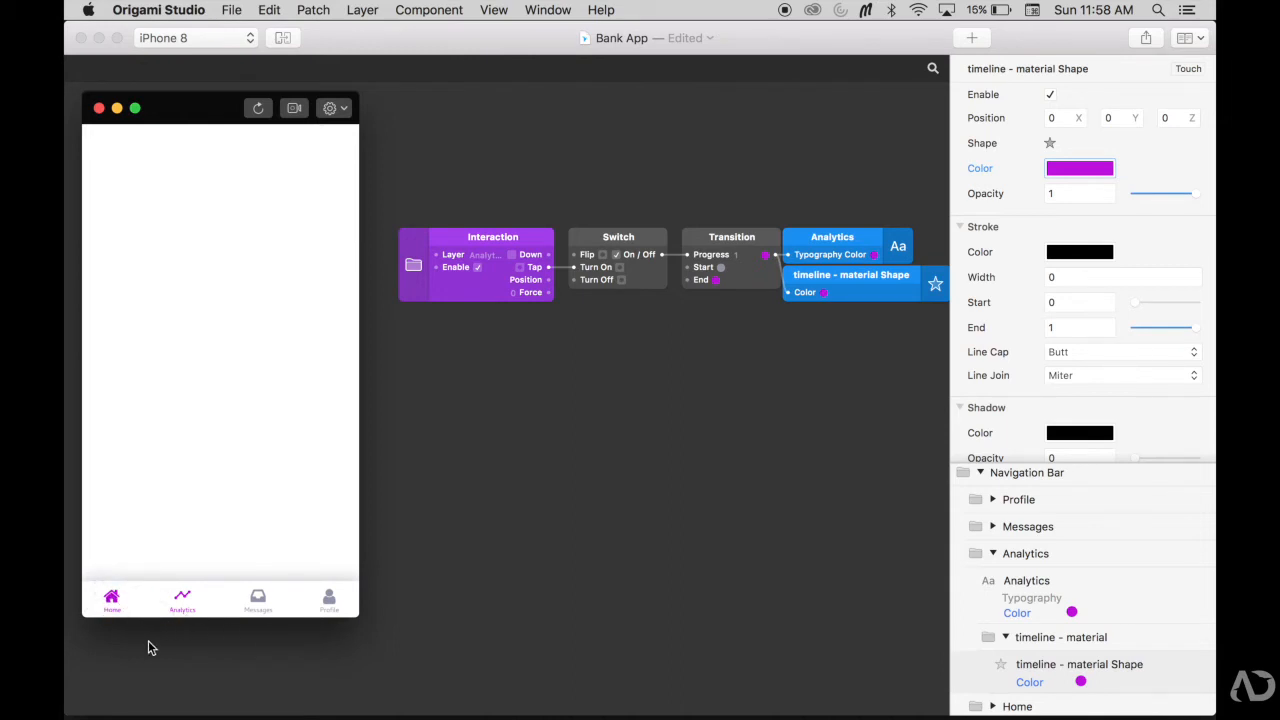
pyautogui.click(588, 487)
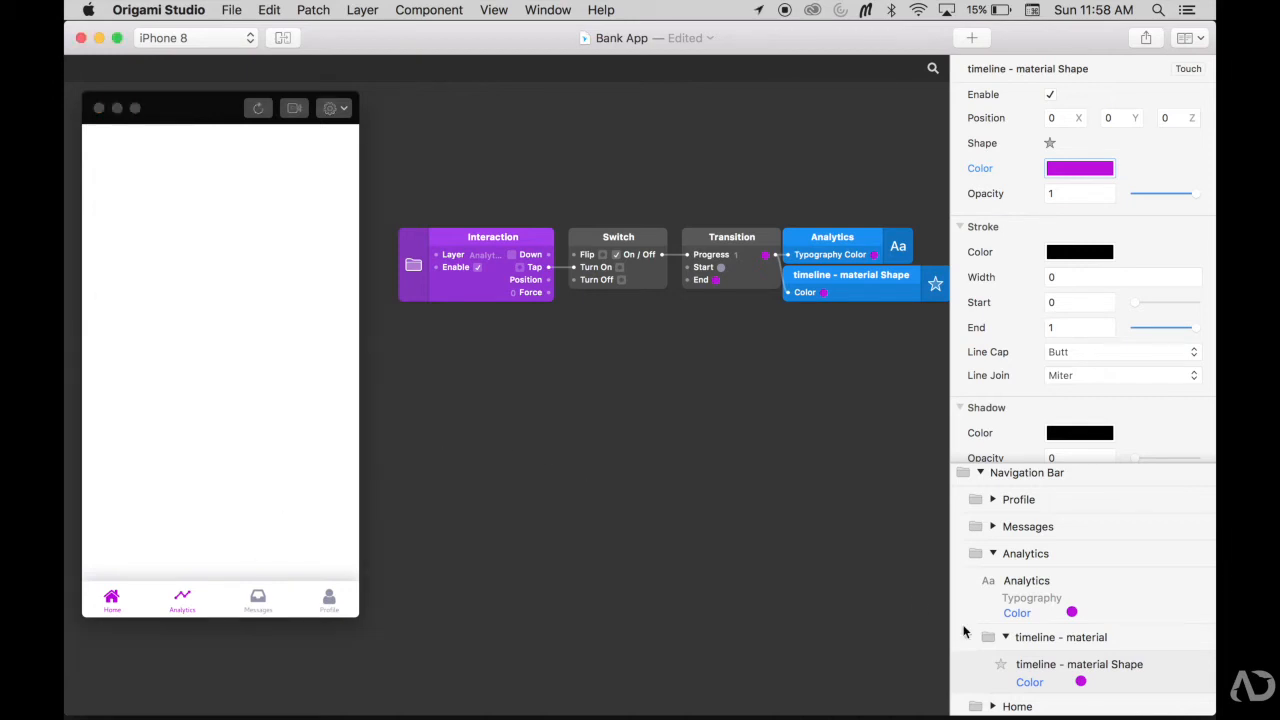
# Add a Tap interaction to the Home group, feeding Turn On of a duplicated Switch and Transition pair below the Analytics patches
pyautogui.click(993, 556)
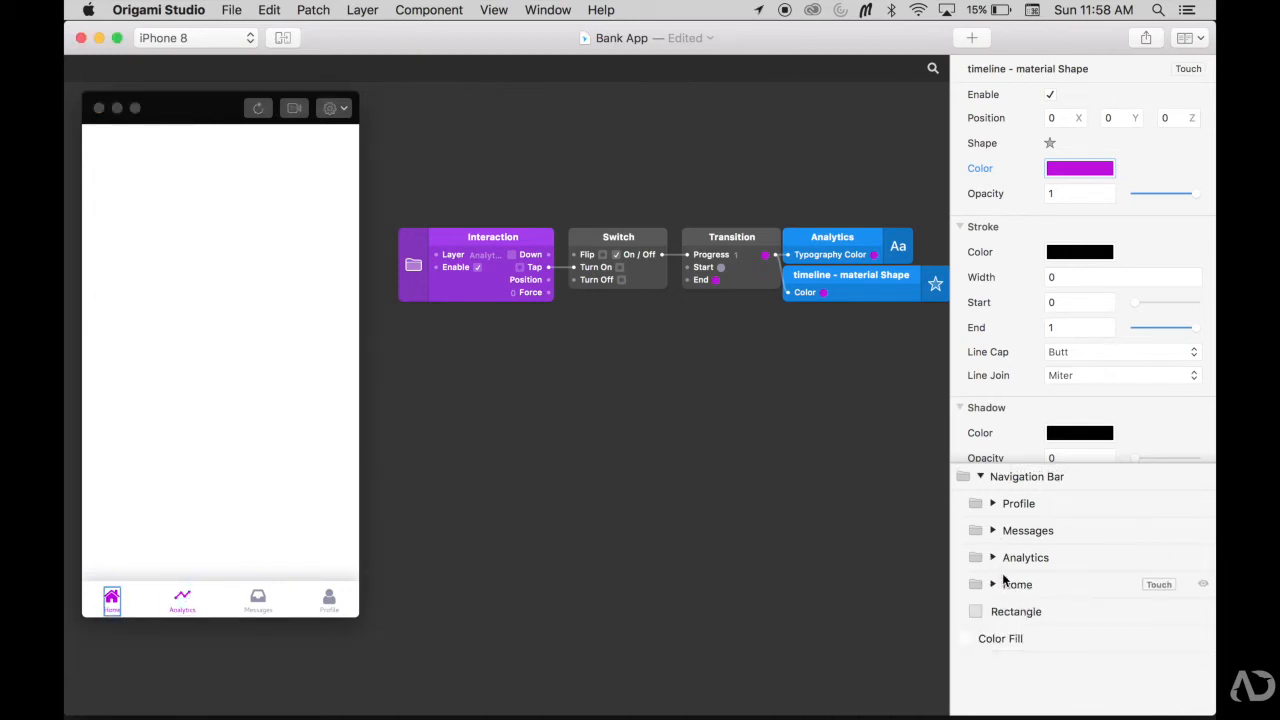
pyautogui.click(1015, 586)
pyautogui.click(1159, 585)
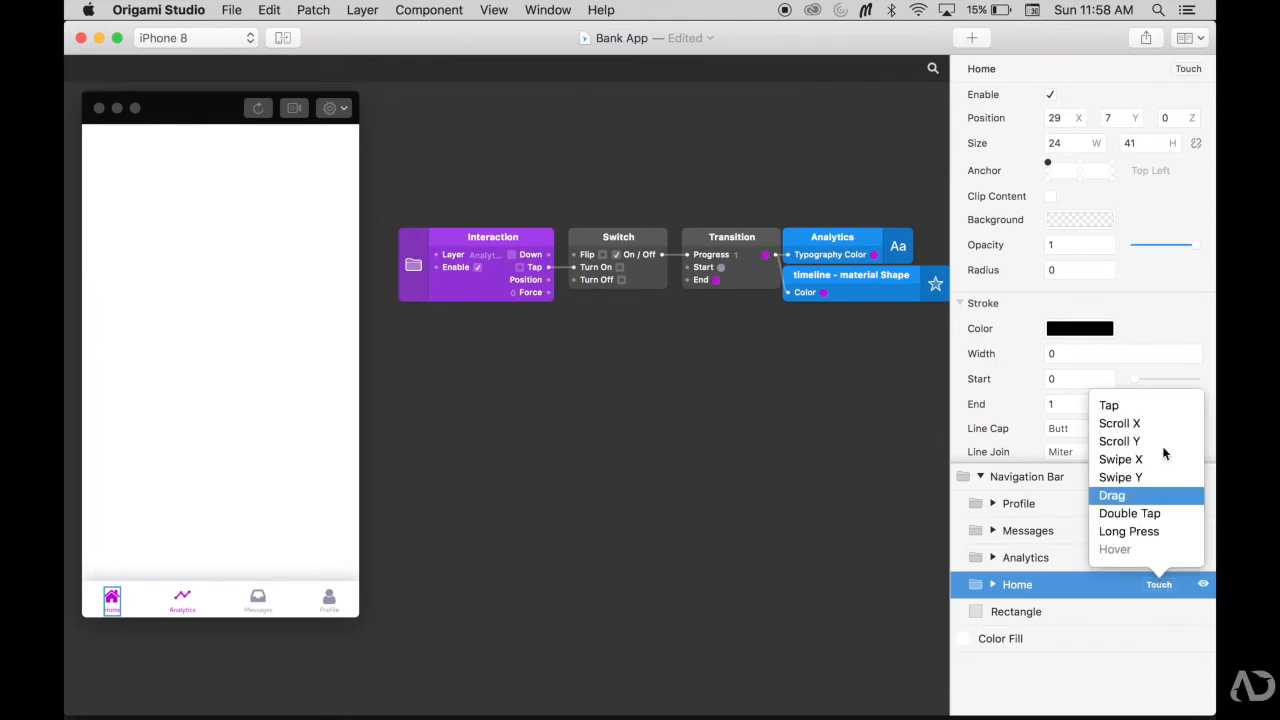
pyautogui.click(1160, 407)
pyautogui.moveTo(634, 401); pyautogui.dragTo(528, 352)
pyautogui.moveTo(592, 325); pyautogui.dragTo(639, 354)
pyautogui.moveTo(548, 380); pyautogui.dragTo(573, 381)
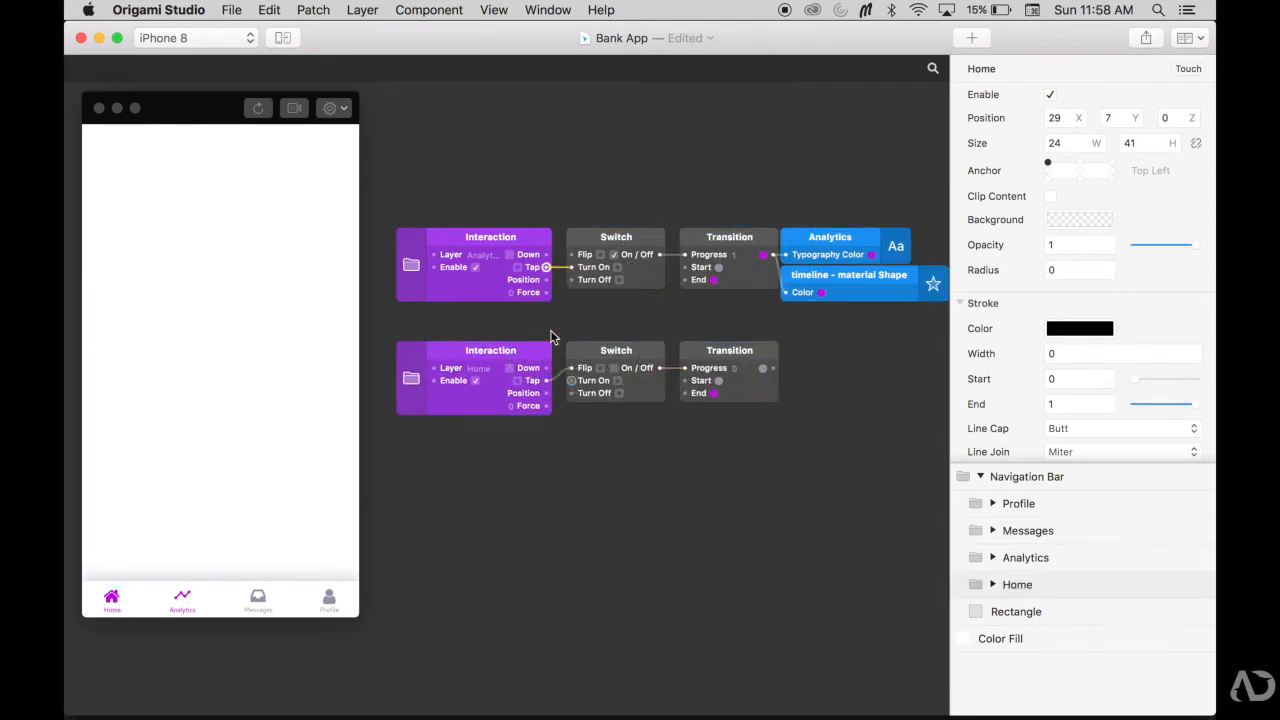
# Connect the second Transition's output to the typography colors of the Home text and the home - FontAwesome icon
pyautogui.hscroll(2, 563, 391)
pyautogui.click(1047, 584)
pyautogui.click(1018, 611)
pyautogui.moveTo(733, 369); pyautogui.dragTo(978, 332)
pyautogui.click(1058, 668)
pyautogui.moveTo(660, 357); pyautogui.dragTo(960, 334)
pyautogui.hscroll(-5, 658, 431)
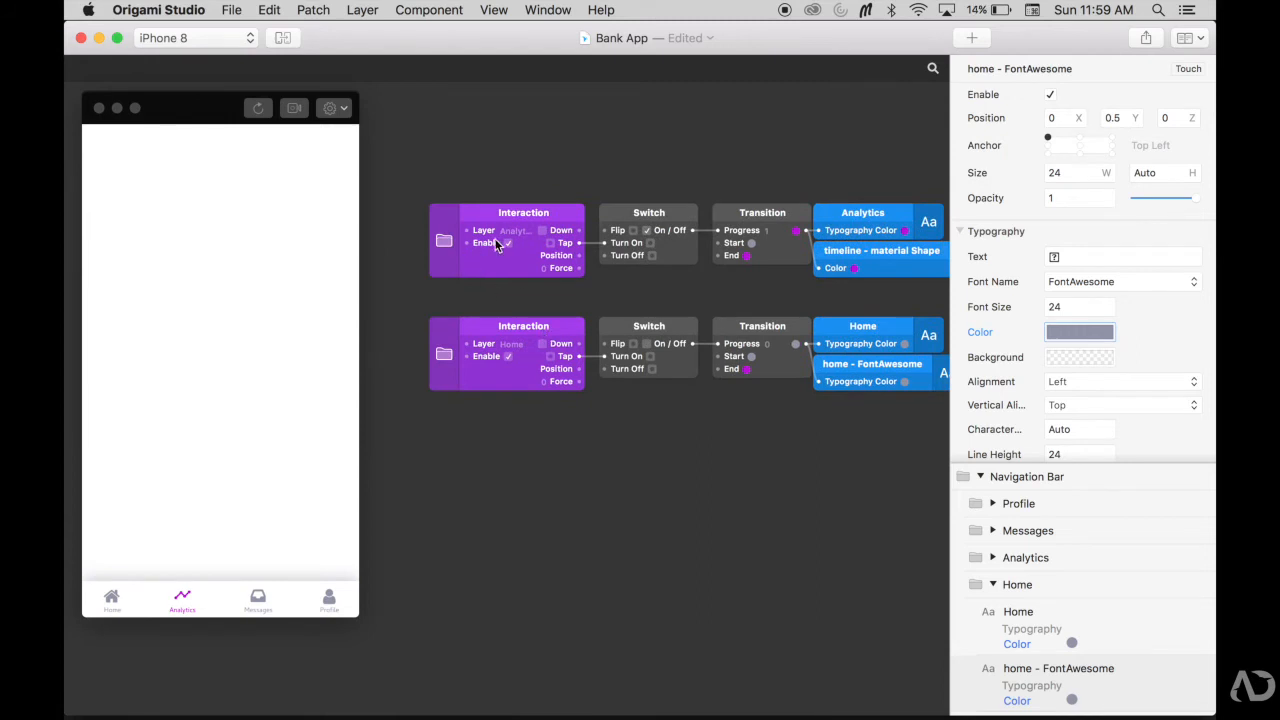
# Connect the Analytics interaction's Tap to the Home Switch's Turn Off and test the Home icon in the preview
pyautogui.moveTo(579, 243); pyautogui.dragTo(607, 376)
pyautogui.click(111, 598)
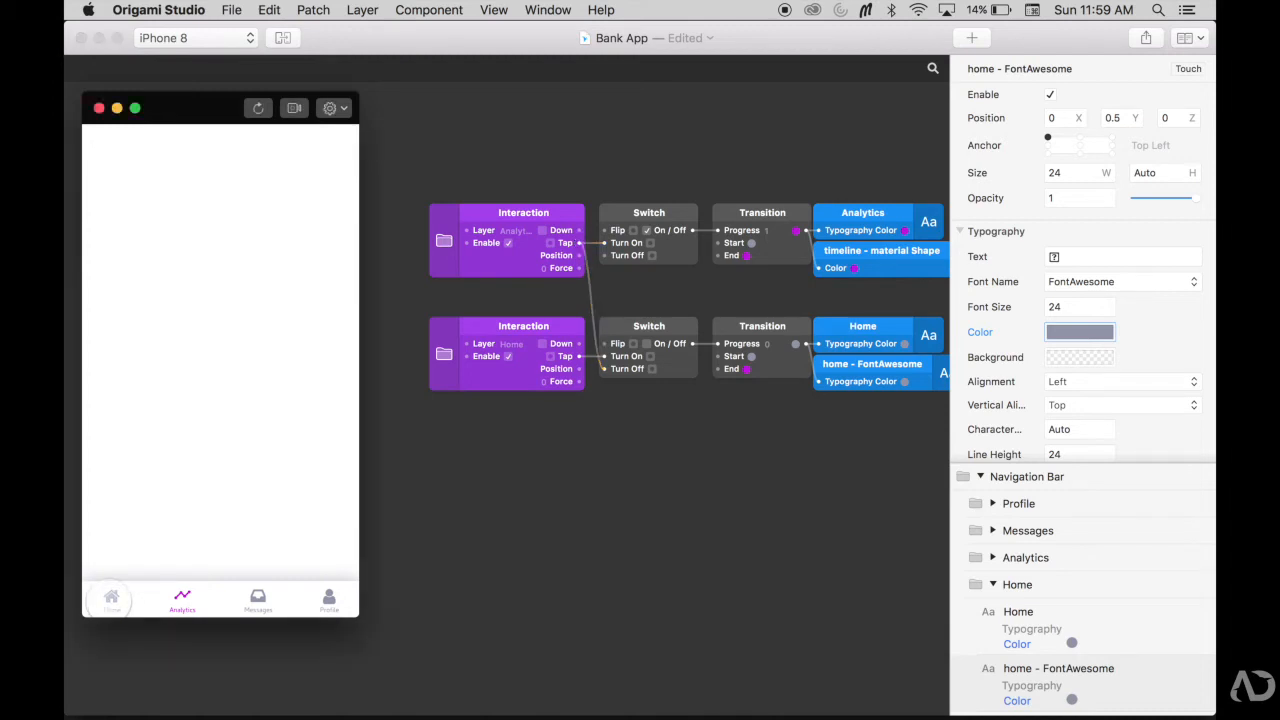
# Test switching between the Home and Analytics icons in the preview
pyautogui.click(111, 598)
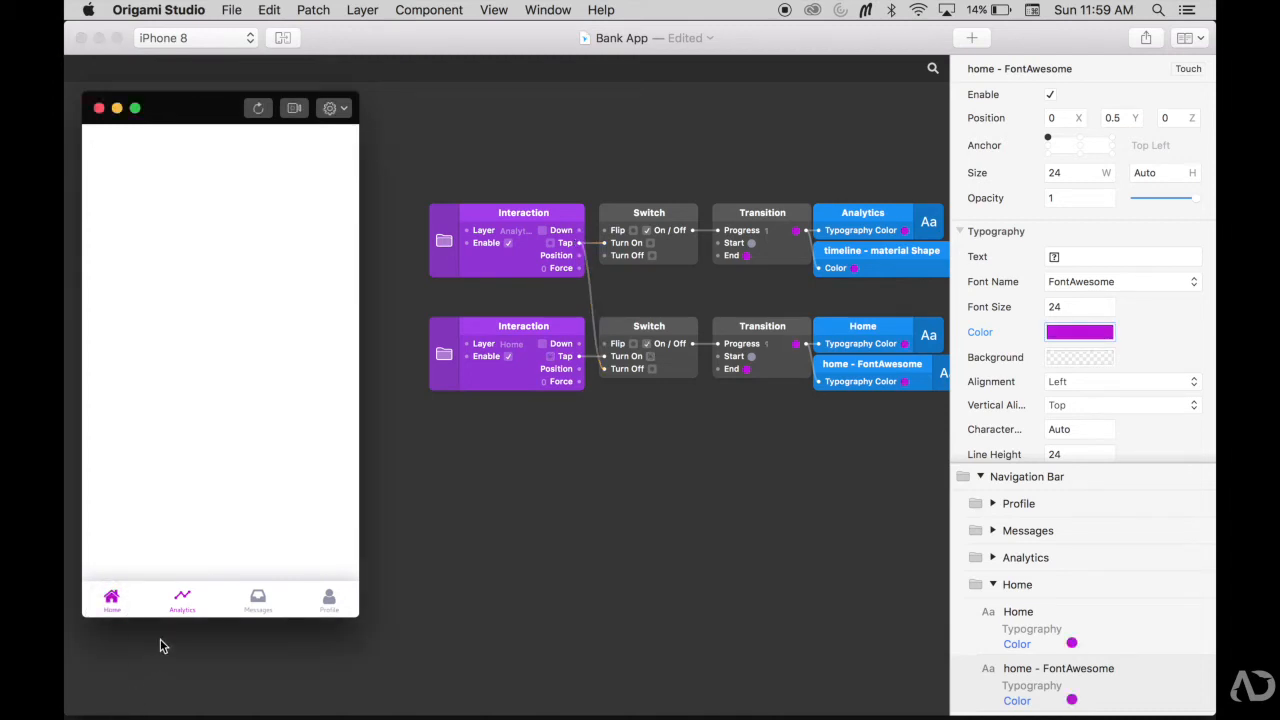
pyautogui.click(182, 600)
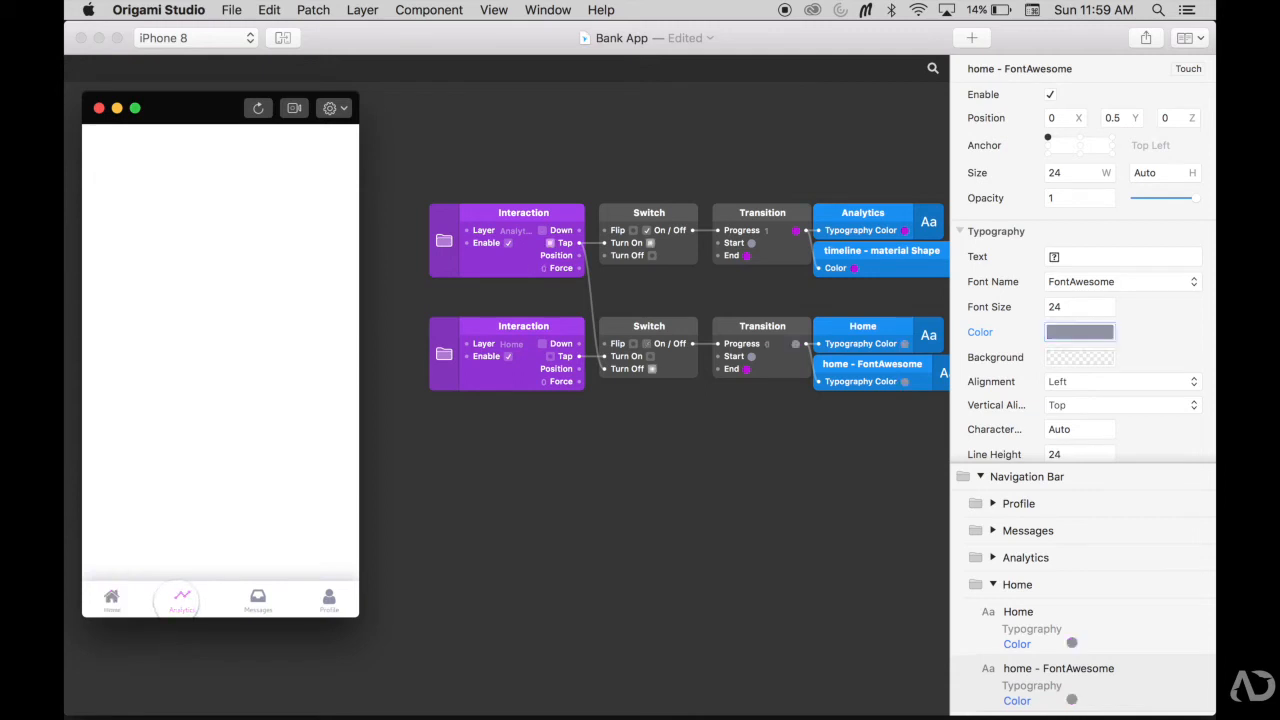
# Move the Home patch row above the Analytics row and connect the Home Tap to the Analytics Switch's Turn Off
pyautogui.hscroll(2, 388, 610)
pyautogui.moveTo(392, 331); pyautogui.dragTo(906, 452)
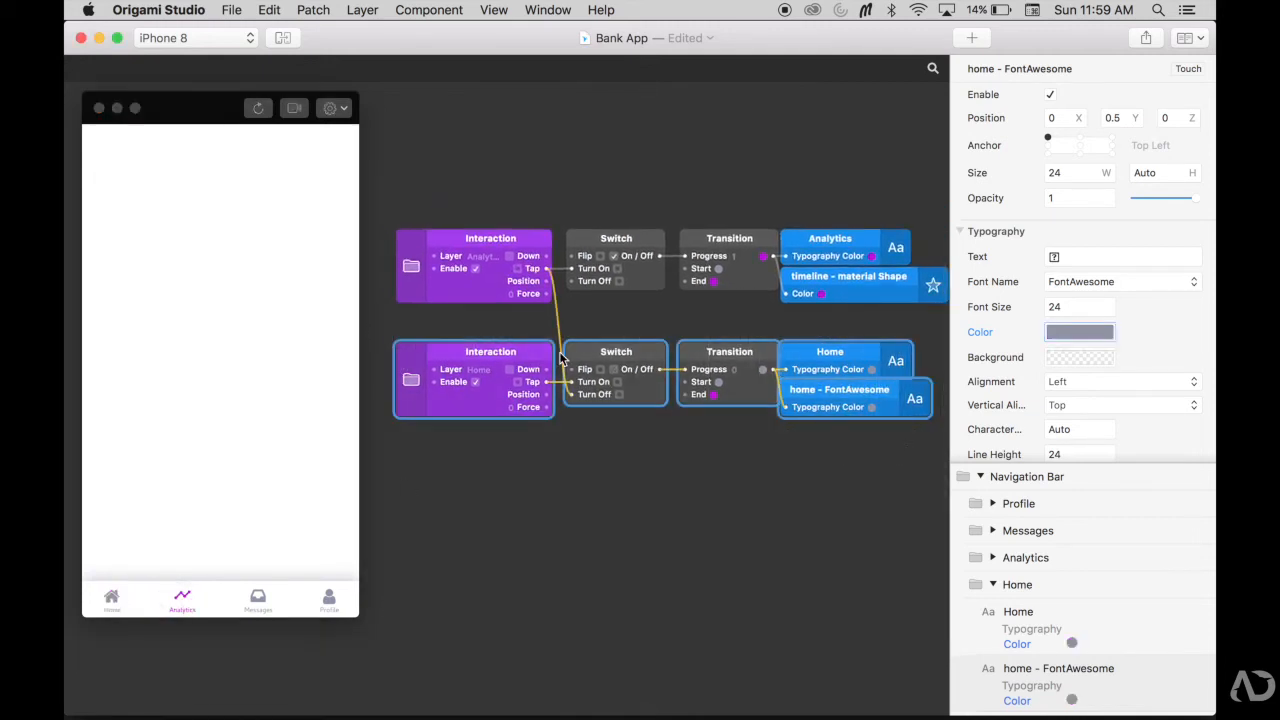
pyautogui.moveTo(524, 361); pyautogui.dragTo(514, 136)
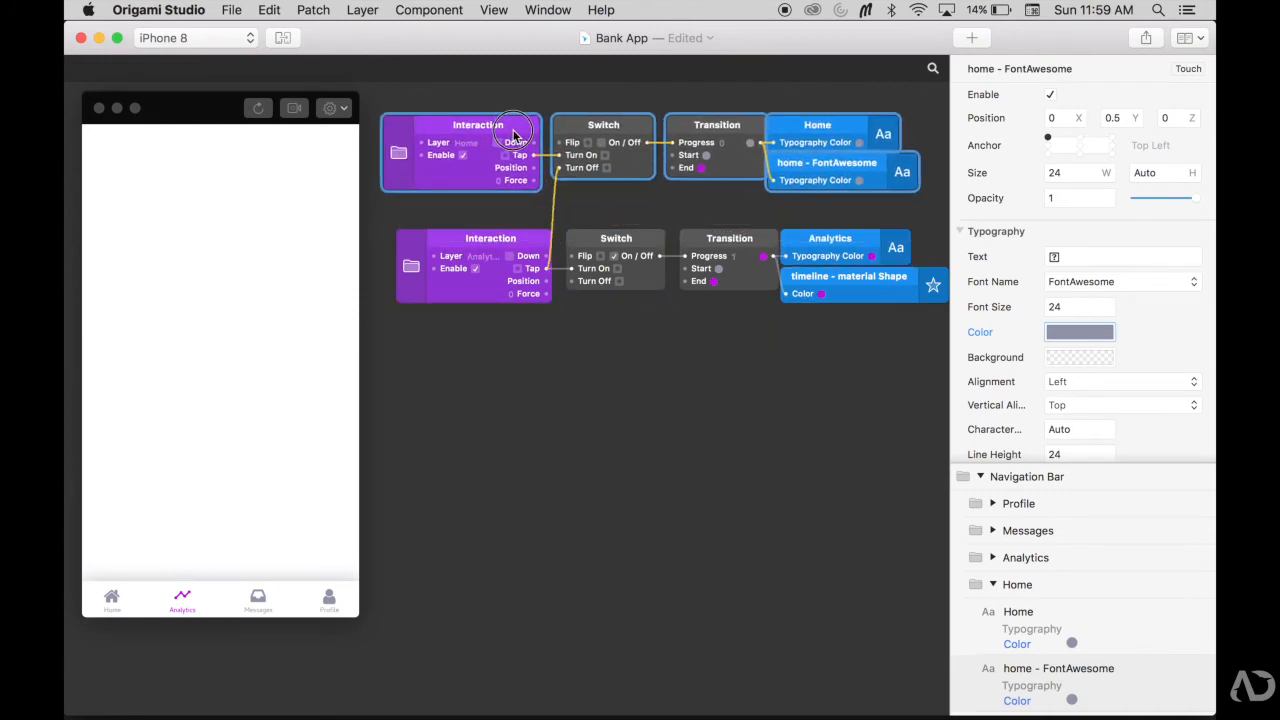
pyautogui.click(576, 345)
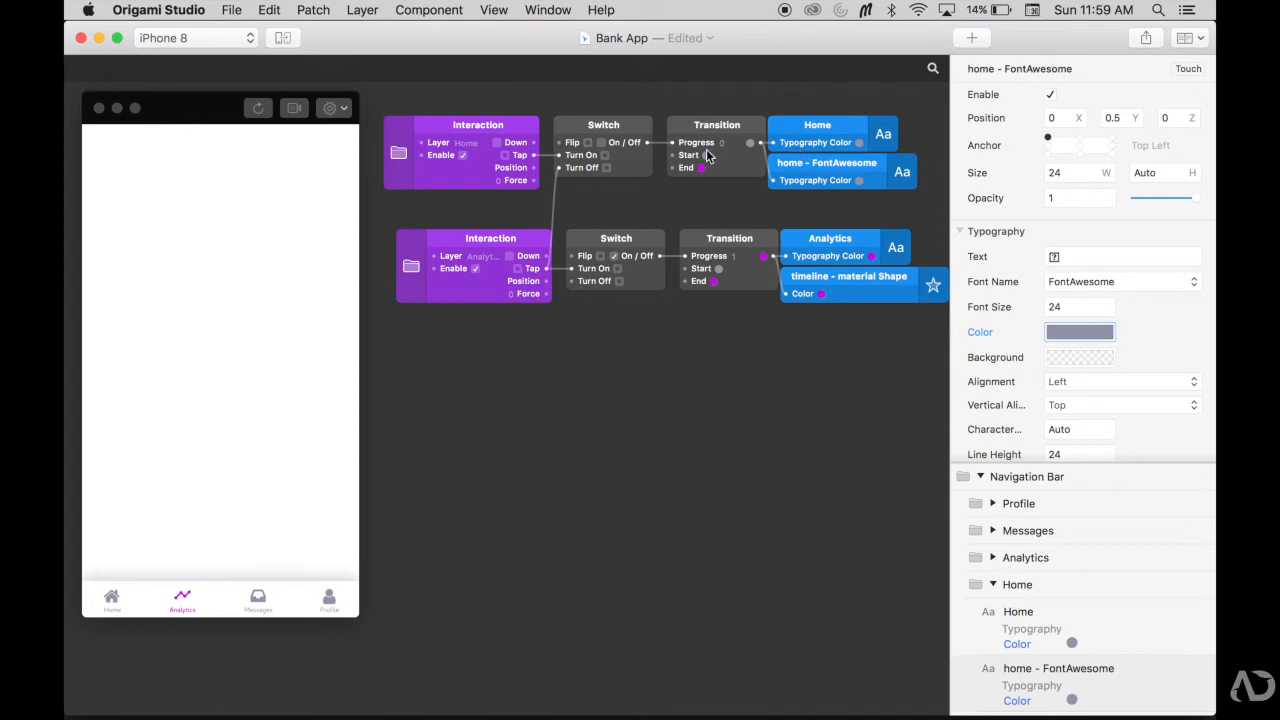
pyautogui.moveTo(533, 157); pyautogui.dragTo(568, 284)
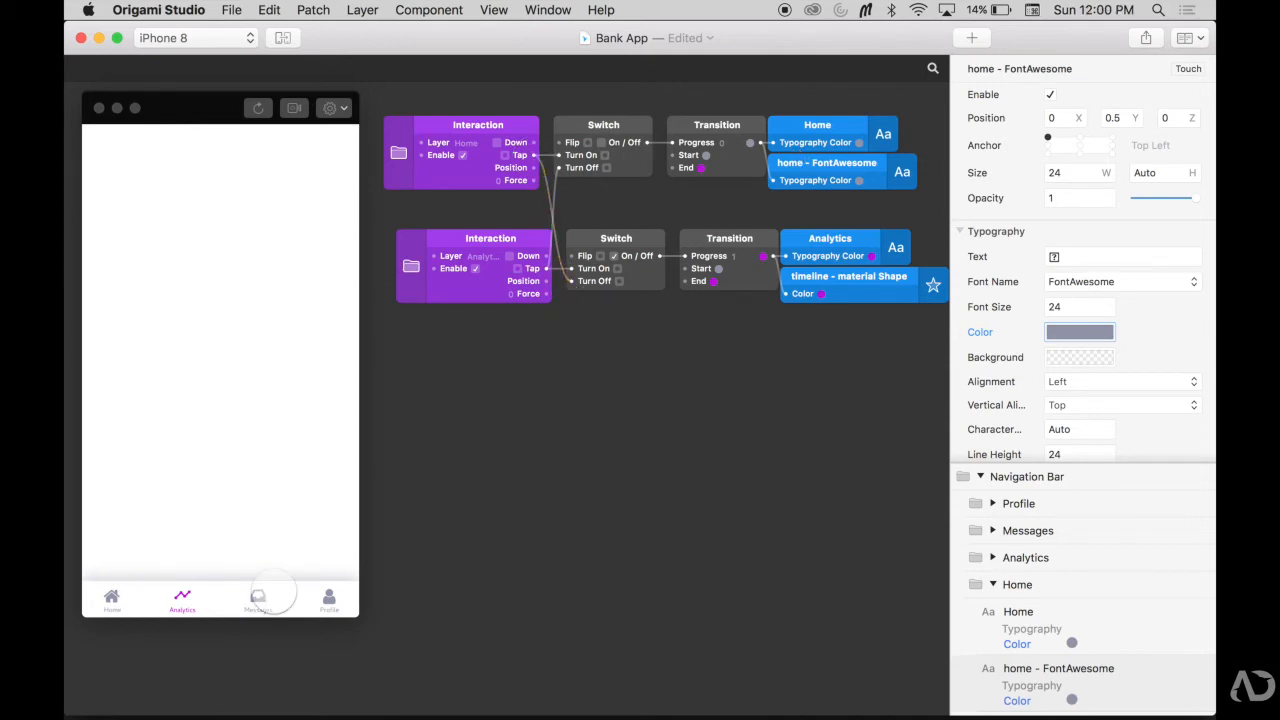
# Add a Tap interaction to the Messages group, feeding Turn On of a duplicated Switch and Transition pair below the Analytics row
pyautogui.click(1117, 537)
pyautogui.click(1159, 530)
pyautogui.click(1168, 353)
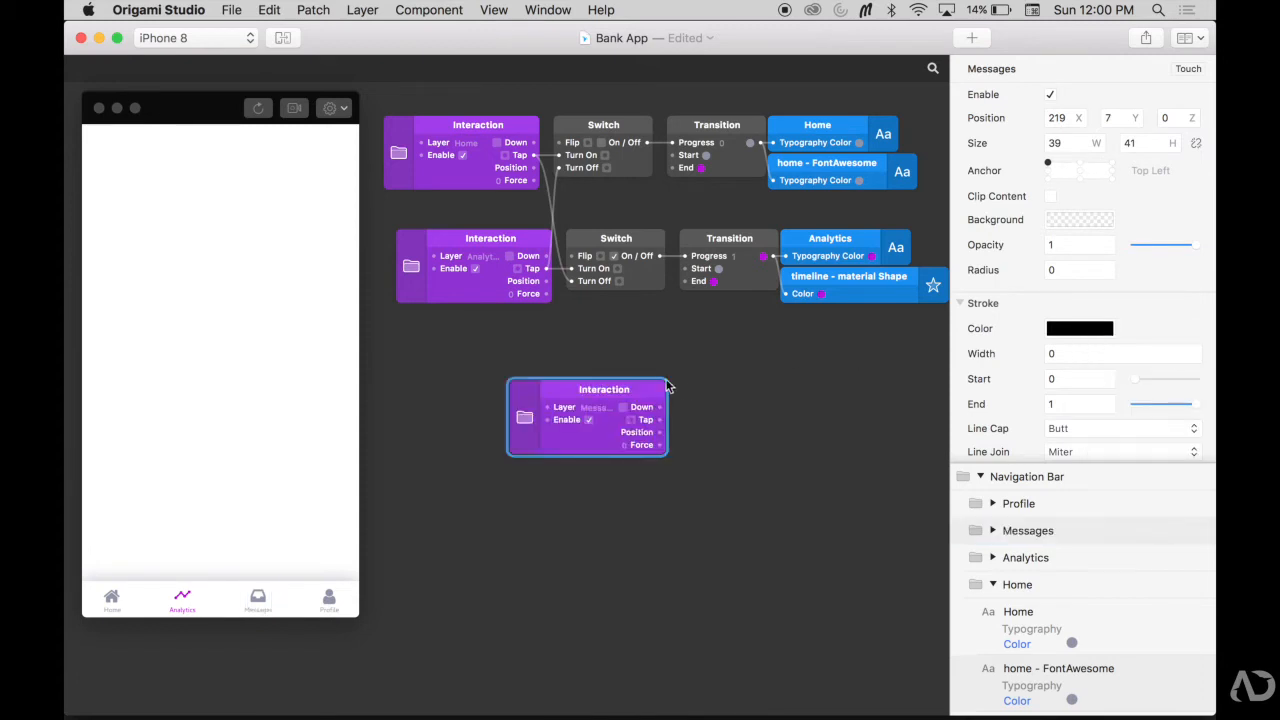
pyautogui.moveTo(666, 380); pyautogui.dragTo(546, 343)
pyautogui.moveTo(618, 233); pyautogui.dragTo(645, 339)
pyautogui.click(607, 415)
pyautogui.moveTo(573, 370)
pyautogui.mouseDown()
pyautogui.moveTo(571, 410)
pyautogui.moveTo(573, 370)
pyautogui.mouseUp()
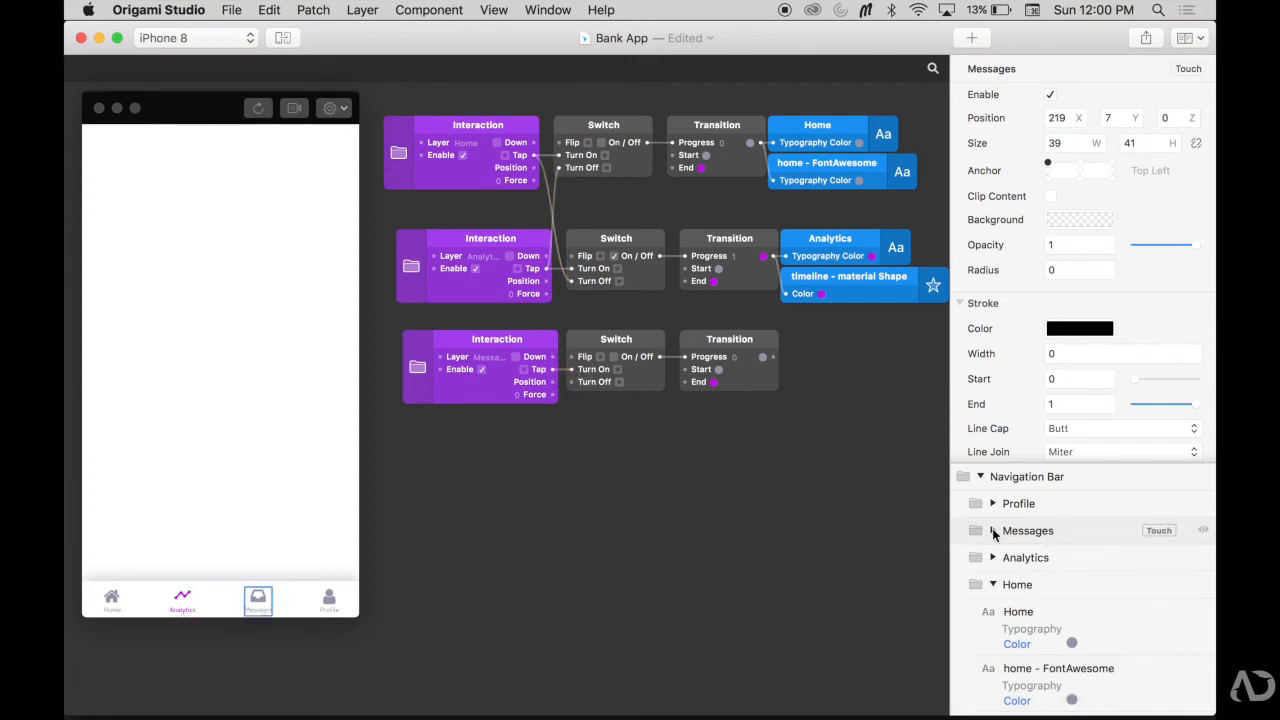
# Connect the Messages row's Transition output to the typography colors of the Messages text and the inbox - FontAwesome icon
pyautogui.click(993, 530)
pyautogui.click(1022, 584)
pyautogui.moveTo(773, 364); pyautogui.dragTo(962, 332)
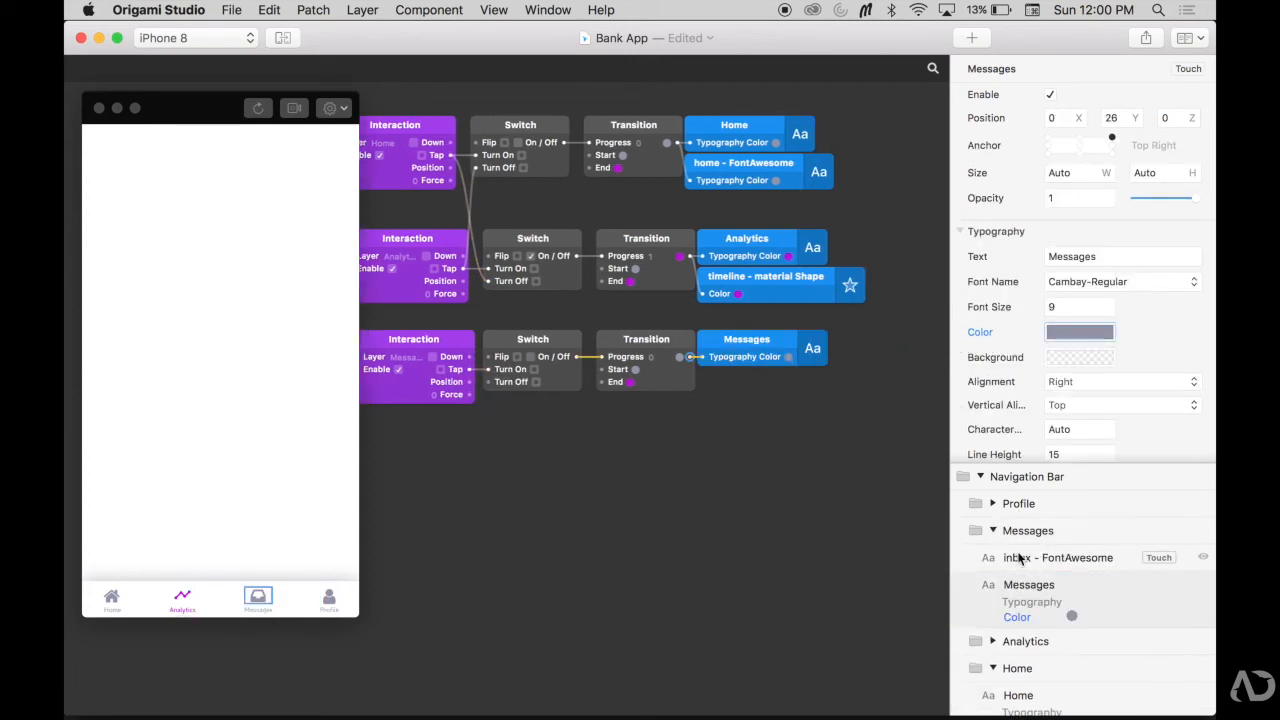
pyautogui.click(1050, 557)
pyautogui.moveTo(689, 357); pyautogui.dragTo(957, 333)
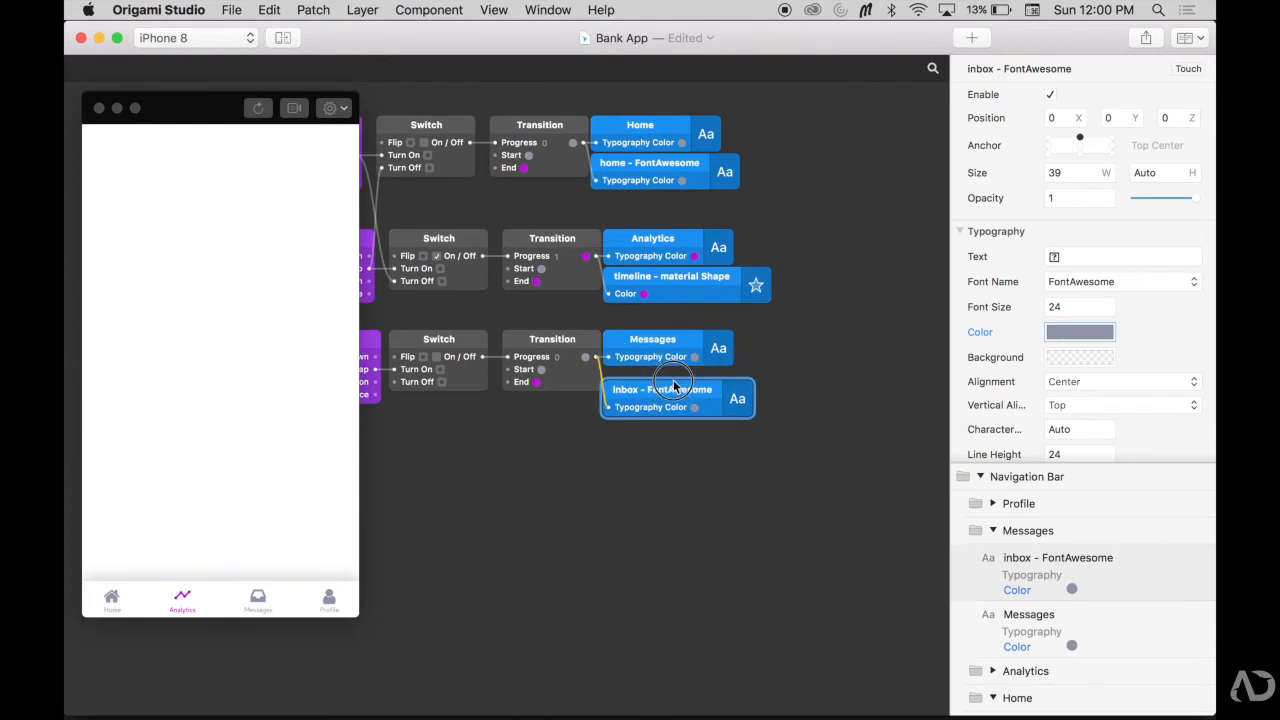
# Shift the Home row's patches sideways so they line up with the Analytics row beneath
pyautogui.hscroll(-3, 654, 429)
pyautogui.moveTo(504, 113); pyautogui.dragTo(516, 113)
pyautogui.click(506, 506)
pyautogui.hscroll(3, 641, 176)
pyautogui.moveTo(808, 199); pyautogui.dragTo(582, 120)
pyautogui.moveTo(578, 112); pyautogui.dragTo(590, 112)
pyautogui.click(598, 491)
pyautogui.hscroll(-3, 598, 491)
# Add a Tap interaction to the Profile group, feeding Turn On of a duplicated Switch and Transition pair below the Messages row
pyautogui.click(993, 530)
pyautogui.click(1150, 503)
pyautogui.click(1160, 503)
pyautogui.click(1148, 531)
pyautogui.moveTo(661, 408); pyautogui.dragTo(600, 432)
pyautogui.click(751, 429)
pyautogui.moveTo(751, 429); pyautogui.dragTo(619, 447)
# Connect the Profile row's Transition output to the typography colors of the Profile text and the User - FontAwesome icon
pyautogui.click(992, 504)
pyautogui.click(1019, 531)
pyautogui.moveTo(1017, 563); pyautogui.dragTo(980, 333)
pyautogui.click(1045, 588)
pyautogui.moveTo(611, 431); pyautogui.dragTo(609, 466)
pyautogui.click(605, 522)
# Connect the Home interaction's Tap to Turn Off on both the Messages and Profile Switches
pyautogui.hscroll(-5, 606, 525)
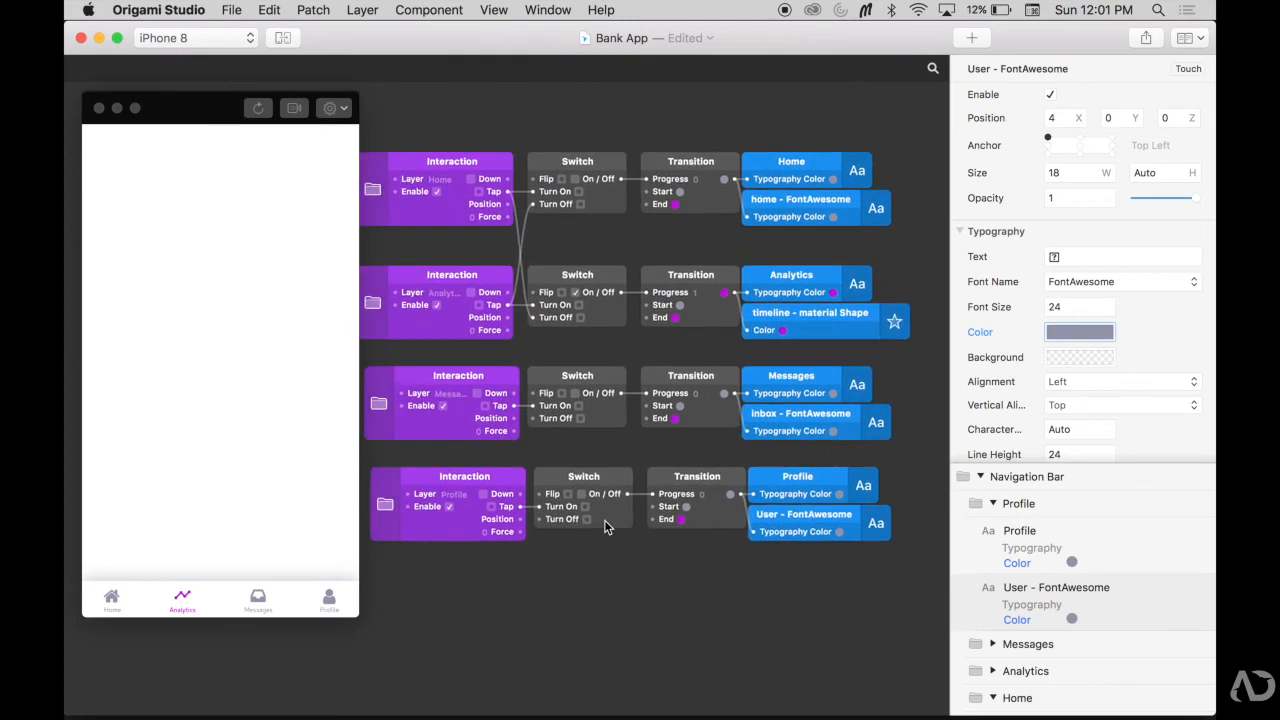
pyautogui.moveTo(542, 192); pyautogui.dragTo(567, 418)
pyautogui.moveTo(542, 192); pyautogui.dragTo(574, 507)
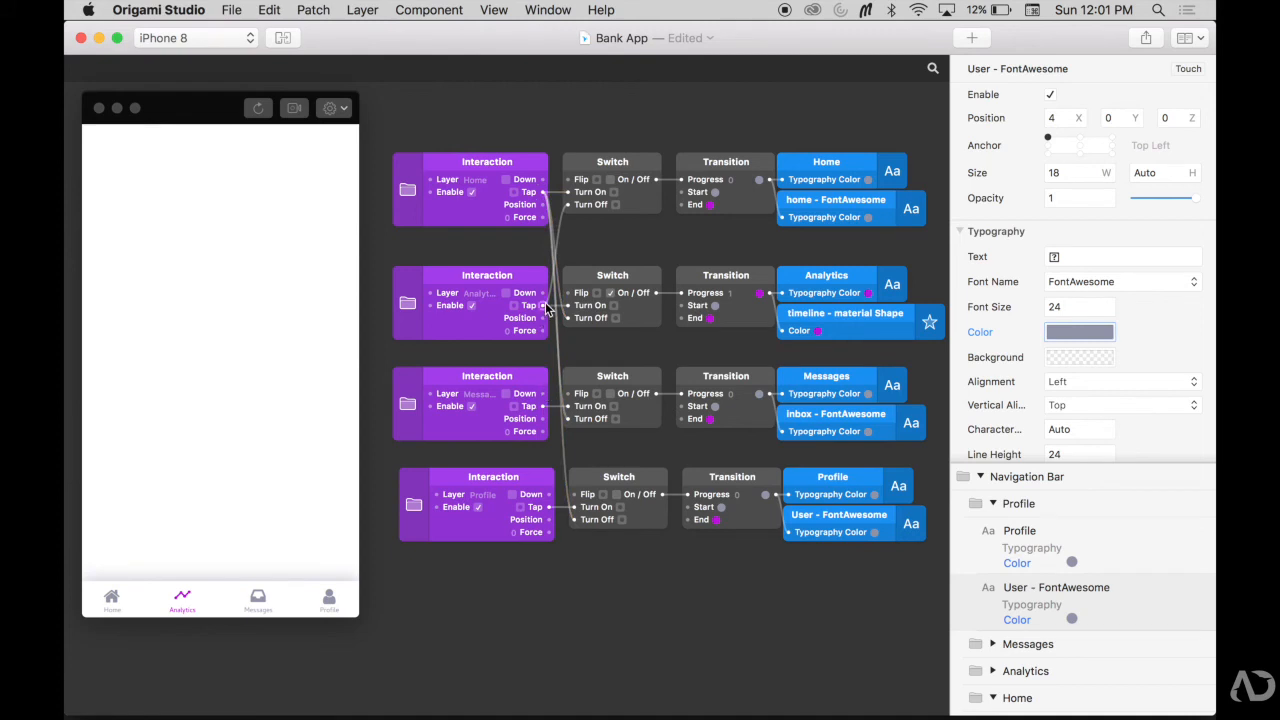
# Connect the Analytics interaction's Tap to Turn Off on the Messages and Profile Switches, combining it with the existing connections through Or patches
pyautogui.moveTo(542, 306); pyautogui.dragTo(566, 406)
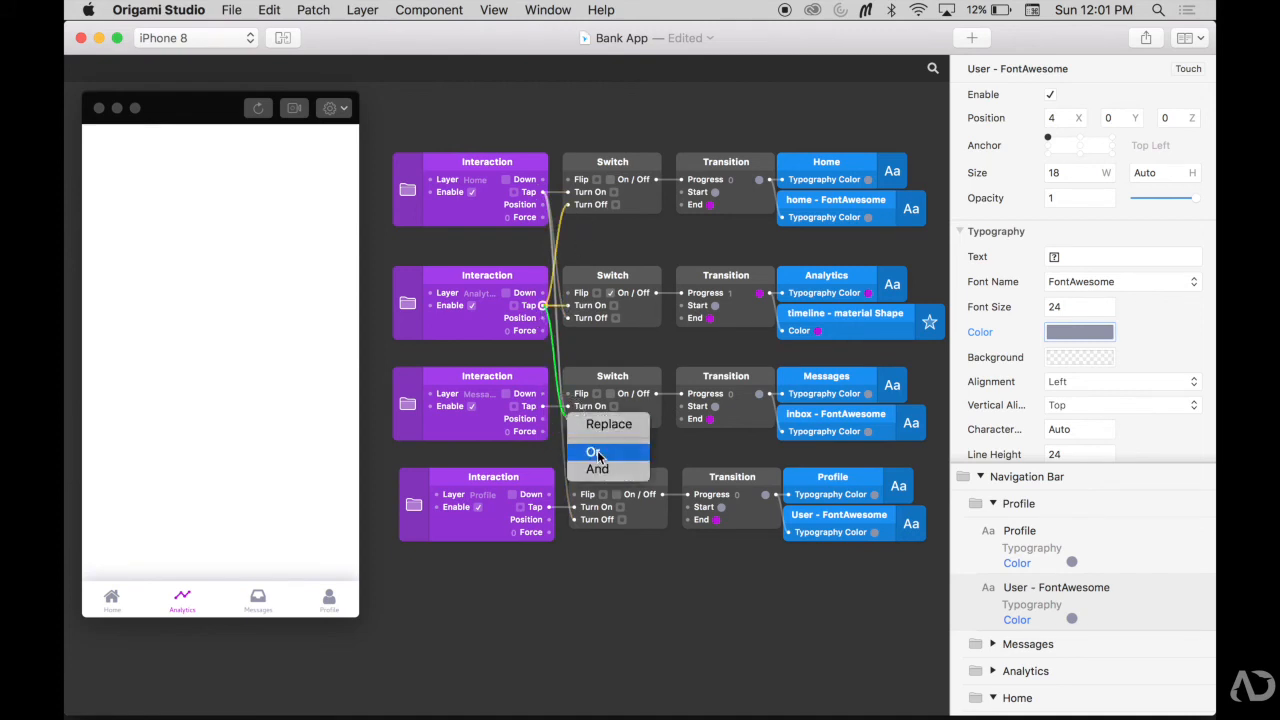
pyautogui.click(594, 453)
pyautogui.moveTo(540, 309); pyautogui.dragTo(574, 522)
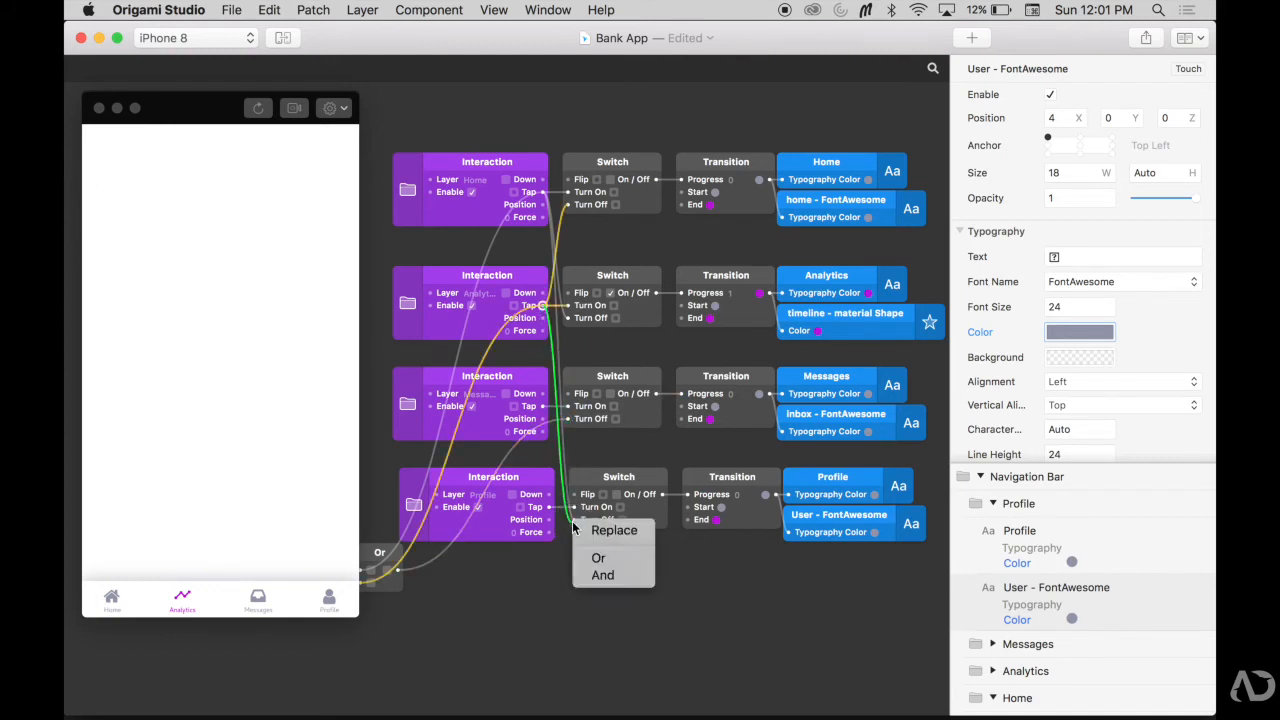
pyautogui.click(601, 558)
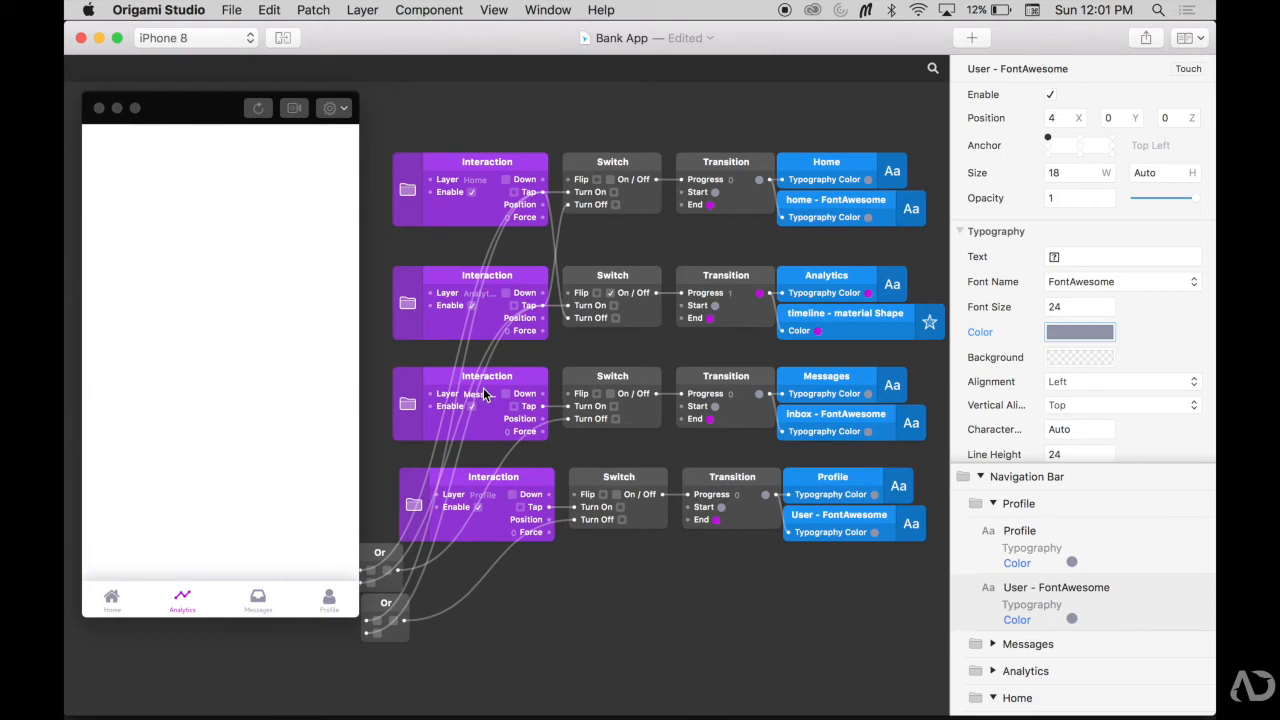
# Connect the Messages Tap to Turn Off on the Home and Analytics Switches through Or patches, and on the Profile Switch through an And patch
pyautogui.moveTo(543, 406); pyautogui.dragTo(568, 204)
pyautogui.click(595, 238)
pyautogui.moveTo(543, 406); pyautogui.dragTo(567, 318)
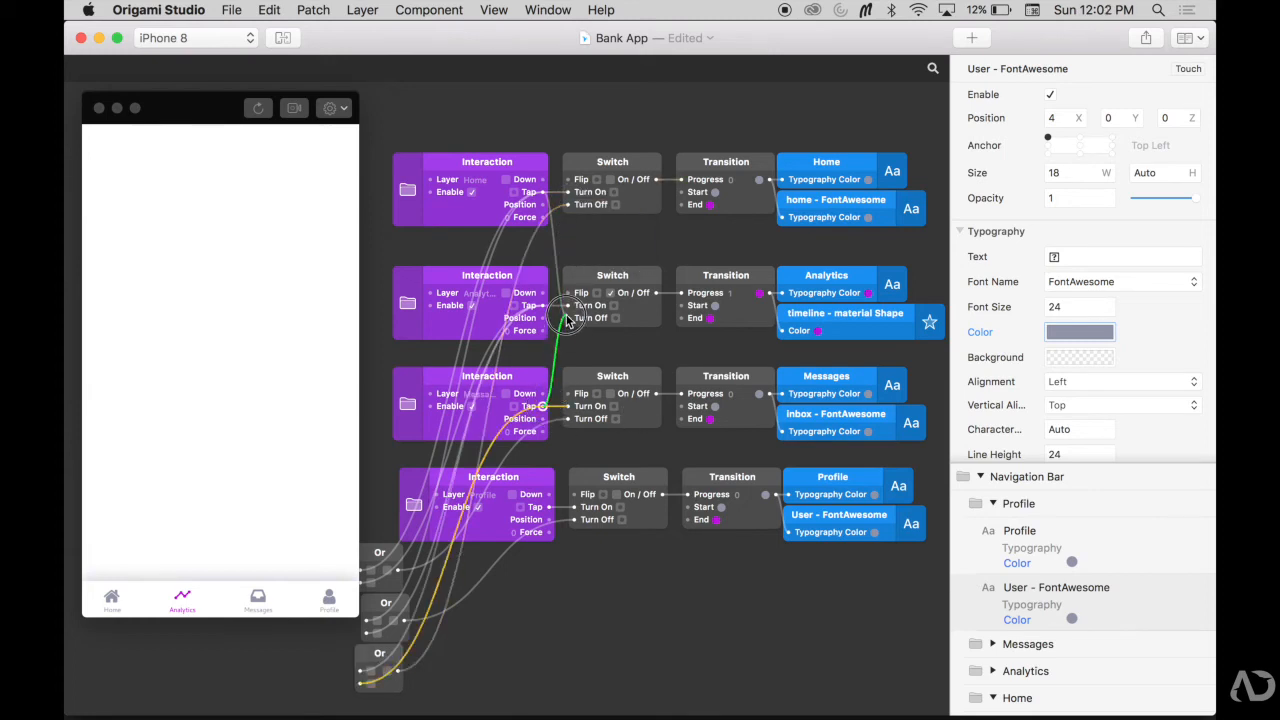
pyautogui.click(600, 346)
pyautogui.moveTo(543, 406); pyautogui.dragTo(574, 519)
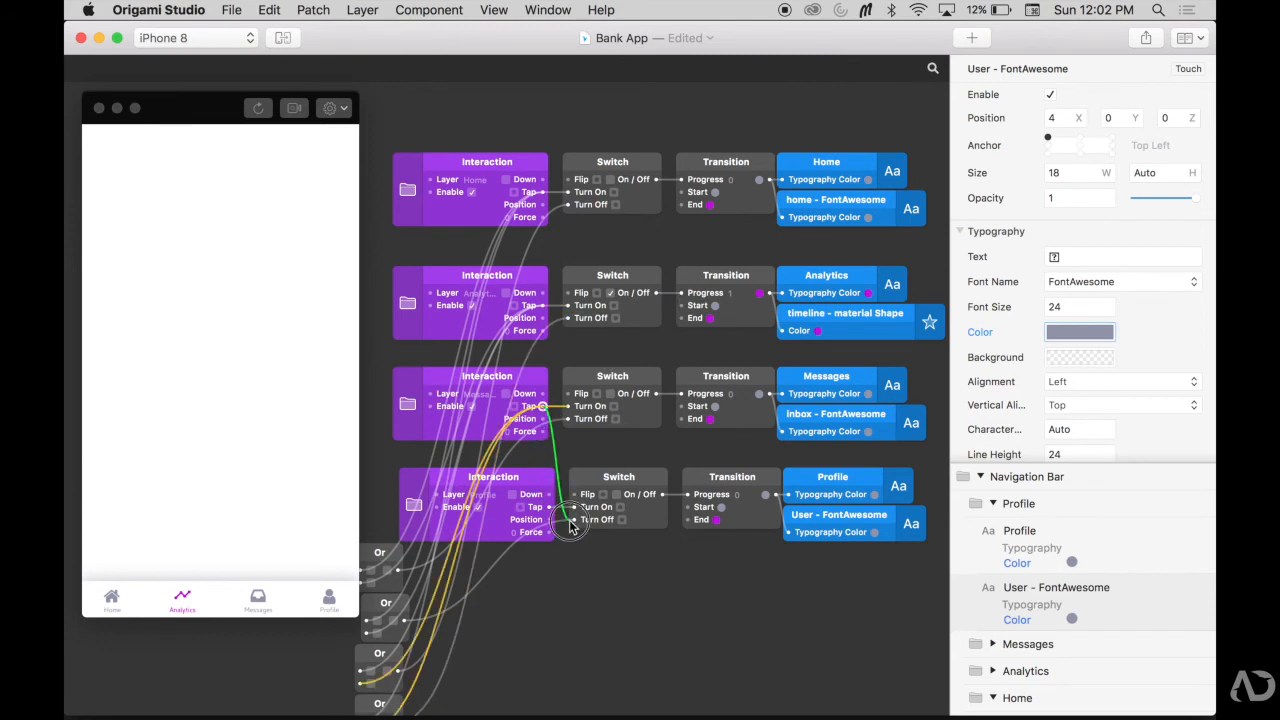
pyautogui.click(598, 571)
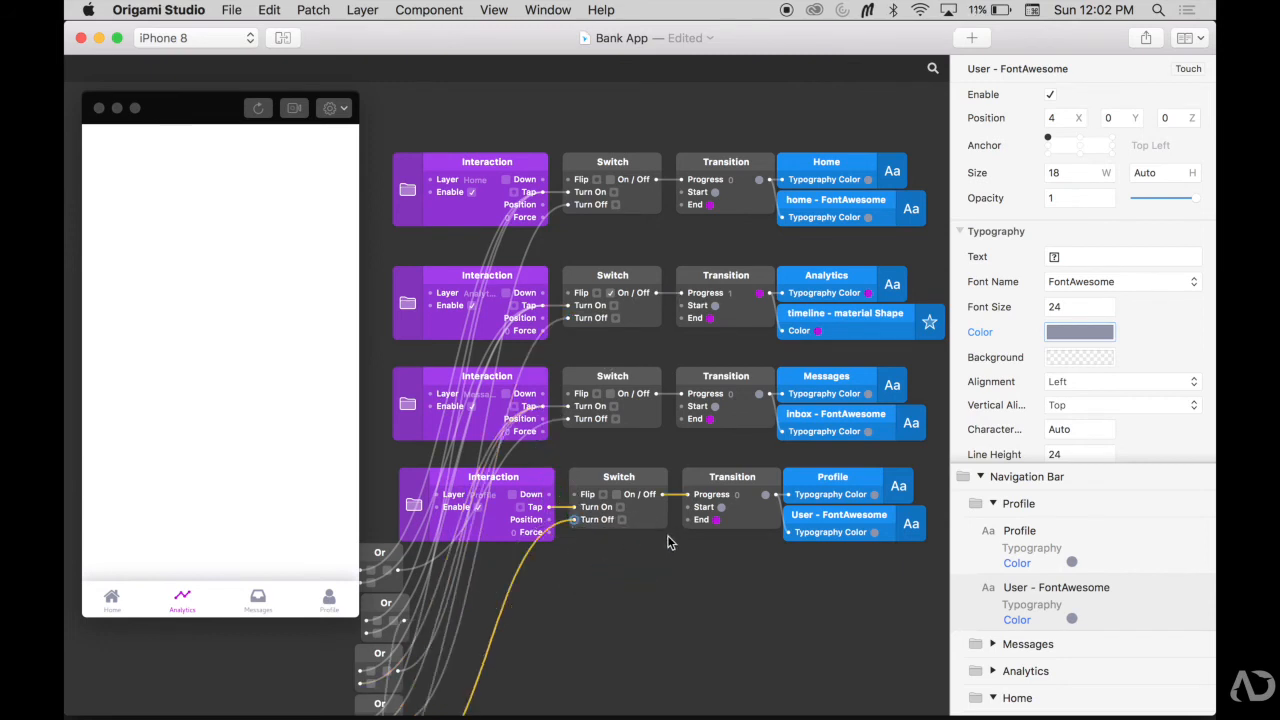
# Set the number of inputs to 3 on each of the four Or patches
pyautogui.scroll(-5, 568, 651)
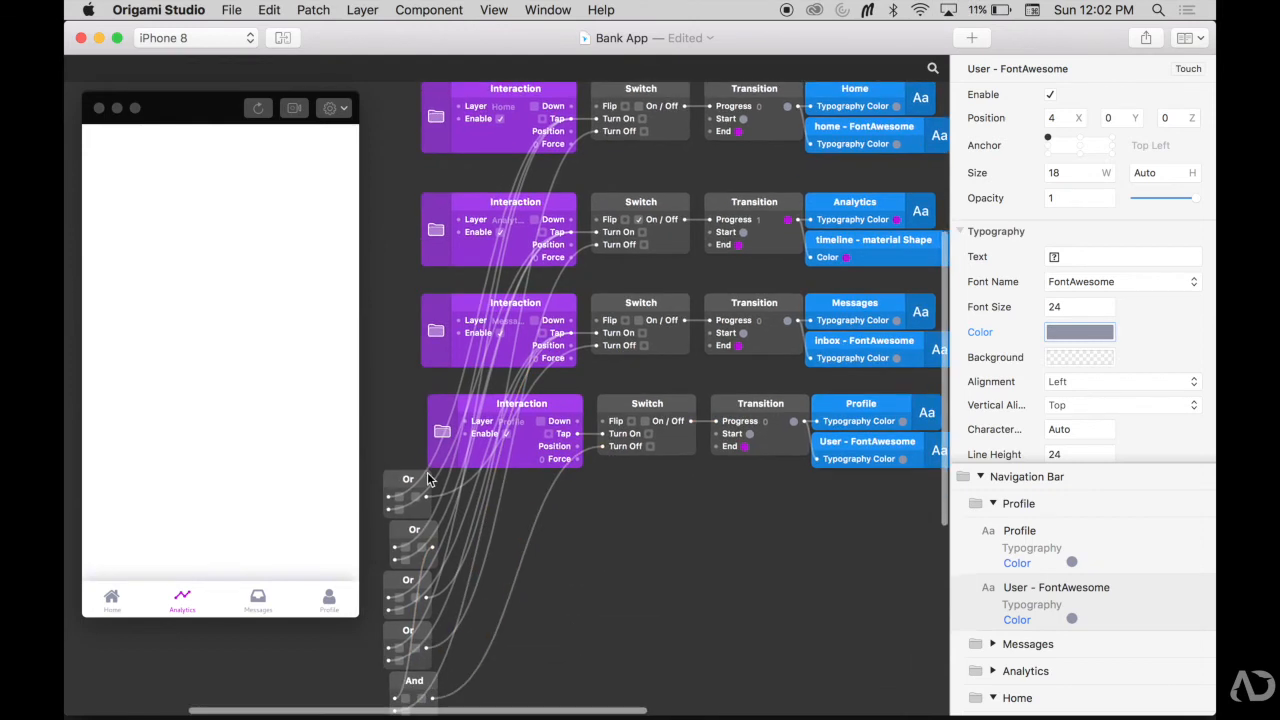
pyautogui.rightClick(419, 481)
pyautogui.moveTo(446, 483)
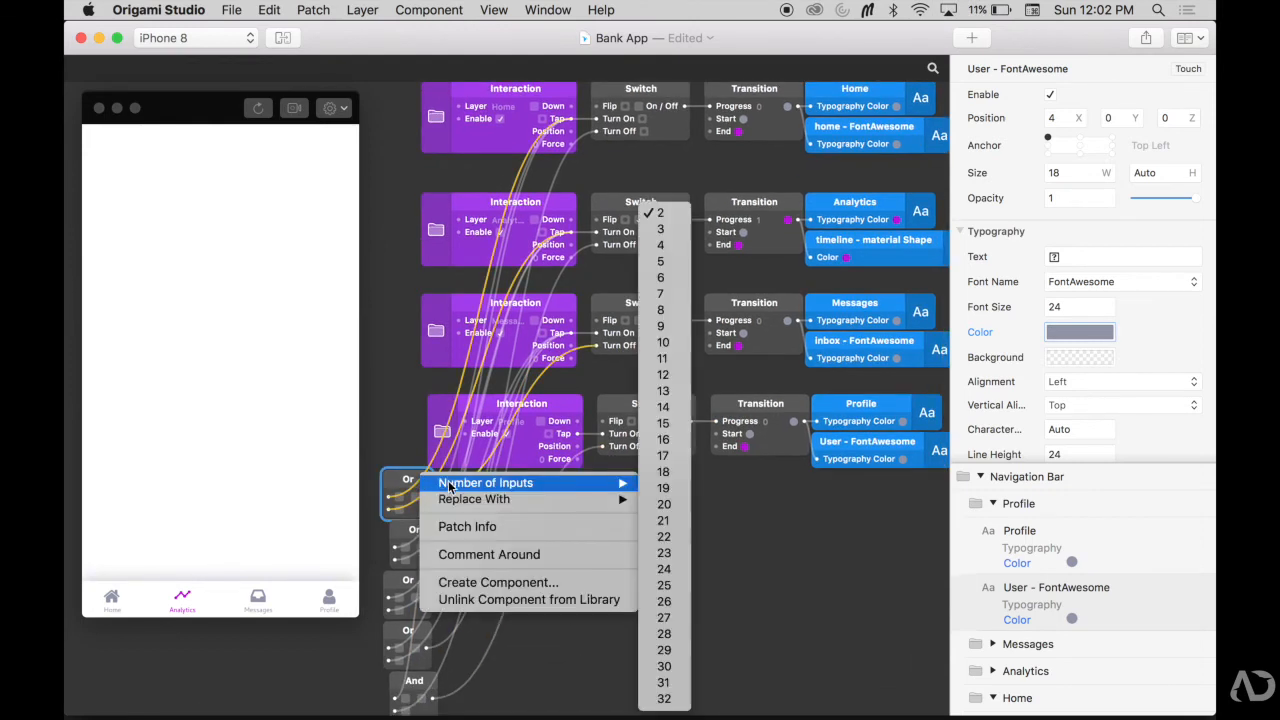
pyautogui.click(680, 226)
pyautogui.rightClick(414, 537)
pyautogui.moveTo(427, 544)
pyautogui.click(657, 229)
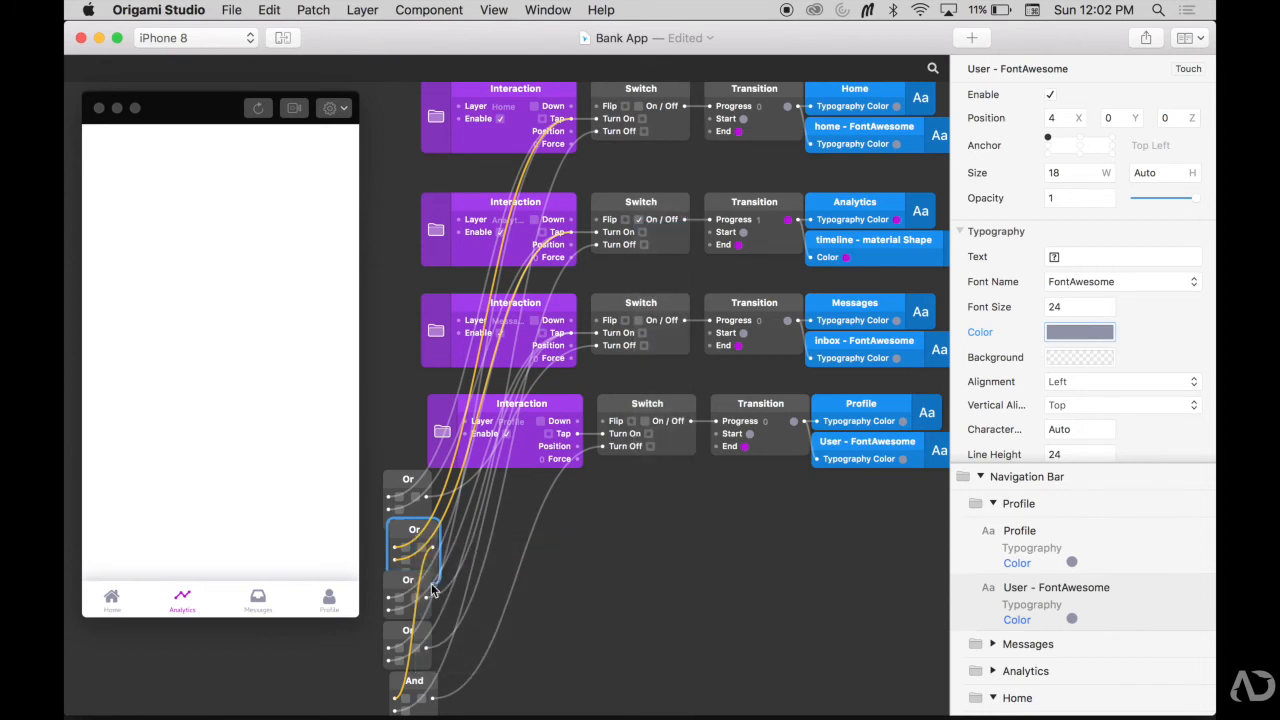
pyautogui.rightClick(425, 590)
pyautogui.moveTo(480, 591)
pyautogui.click(657, 229)
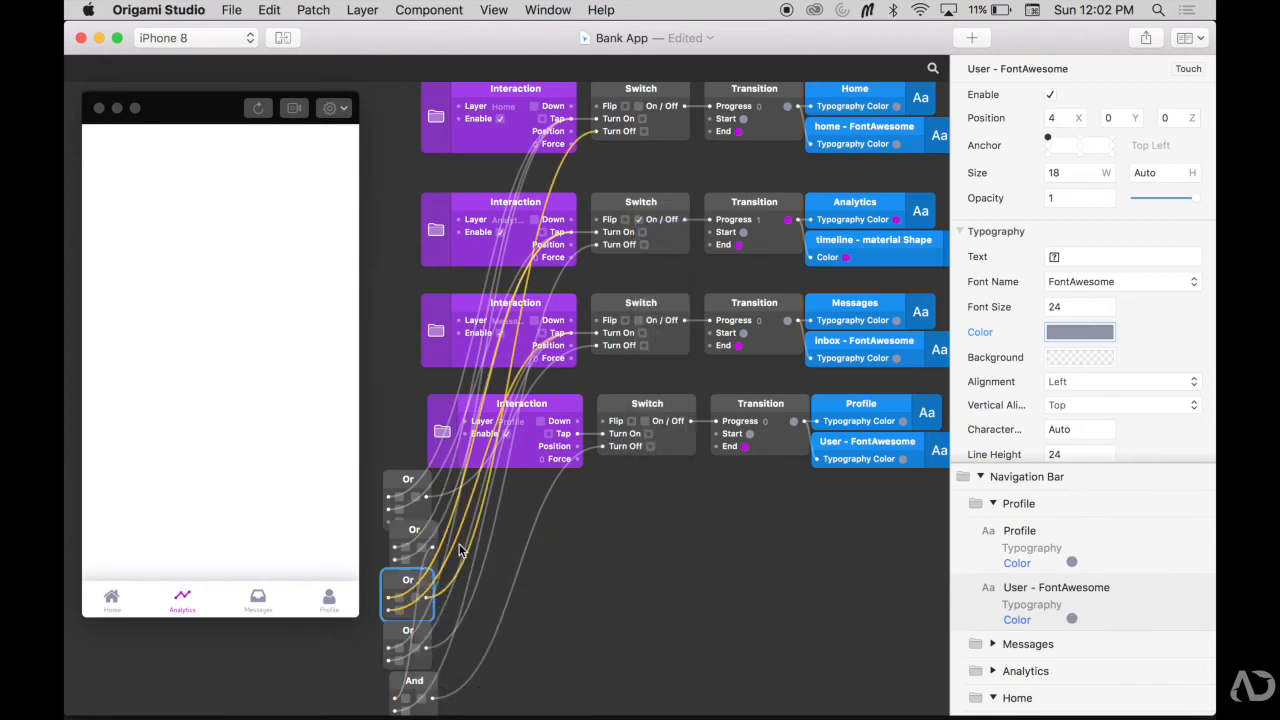
pyautogui.rightClick(408, 637)
pyautogui.moveTo(470, 645)
pyautogui.click(668, 228)
pyautogui.rightClick(421, 636)
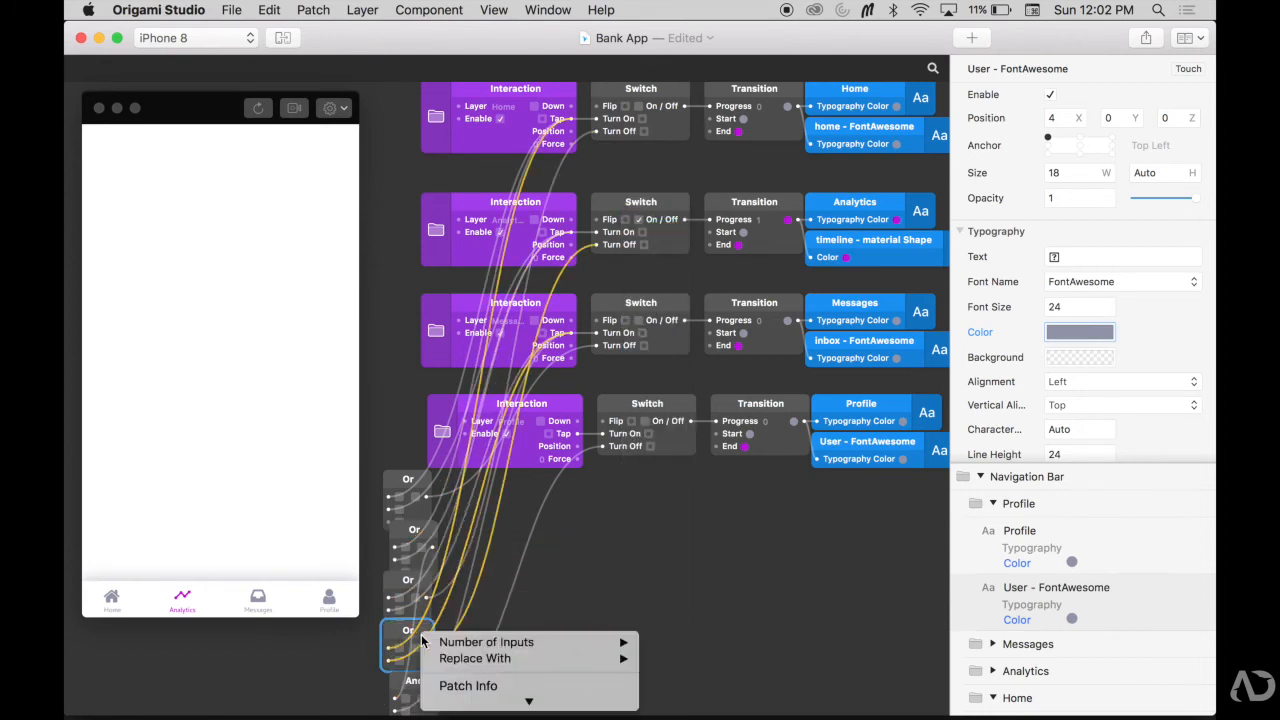
pyautogui.click(660, 229)
# Move the Switch, Transition and layer patches away from the interactions and place the Or and And patches in the gap
pyautogui.scroll(-5, 712, 596)
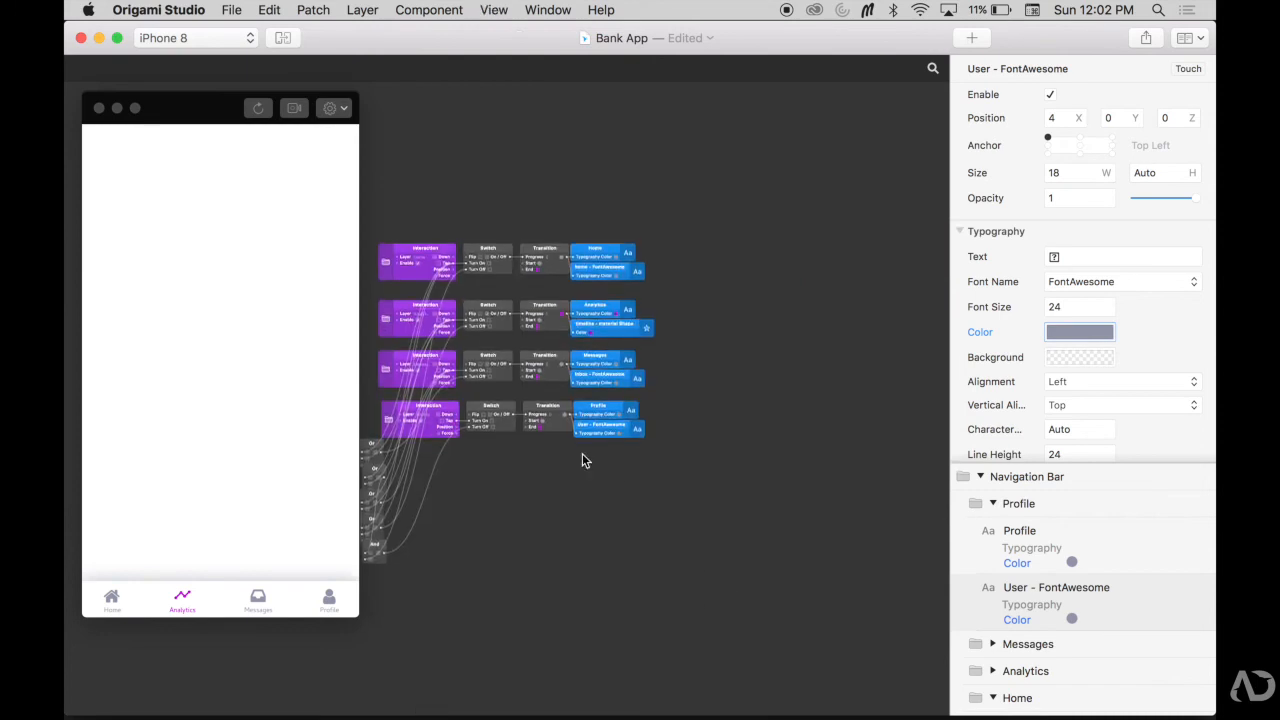
pyautogui.moveTo(478, 232); pyautogui.dragTo(687, 527)
pyautogui.moveTo(505, 260); pyautogui.dragTo(578, 261)
pyautogui.click(533, 233)
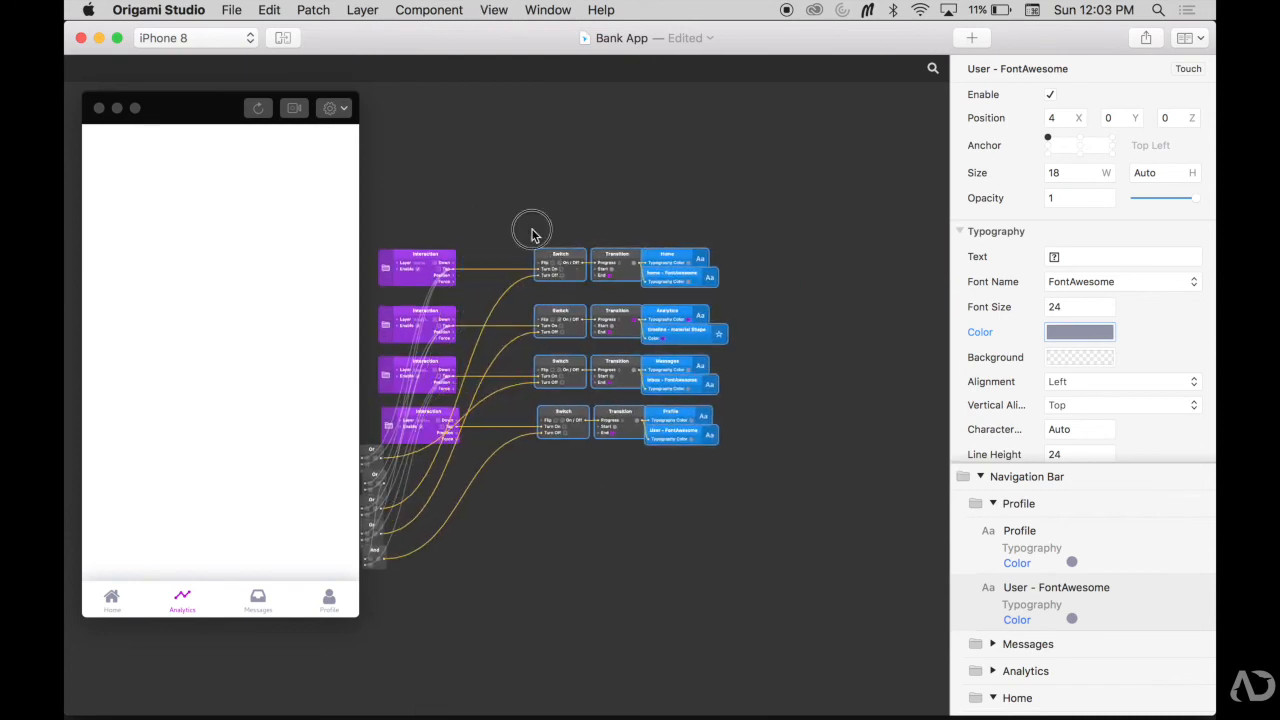
pyautogui.moveTo(432, 606); pyautogui.dragTo(495, 305)
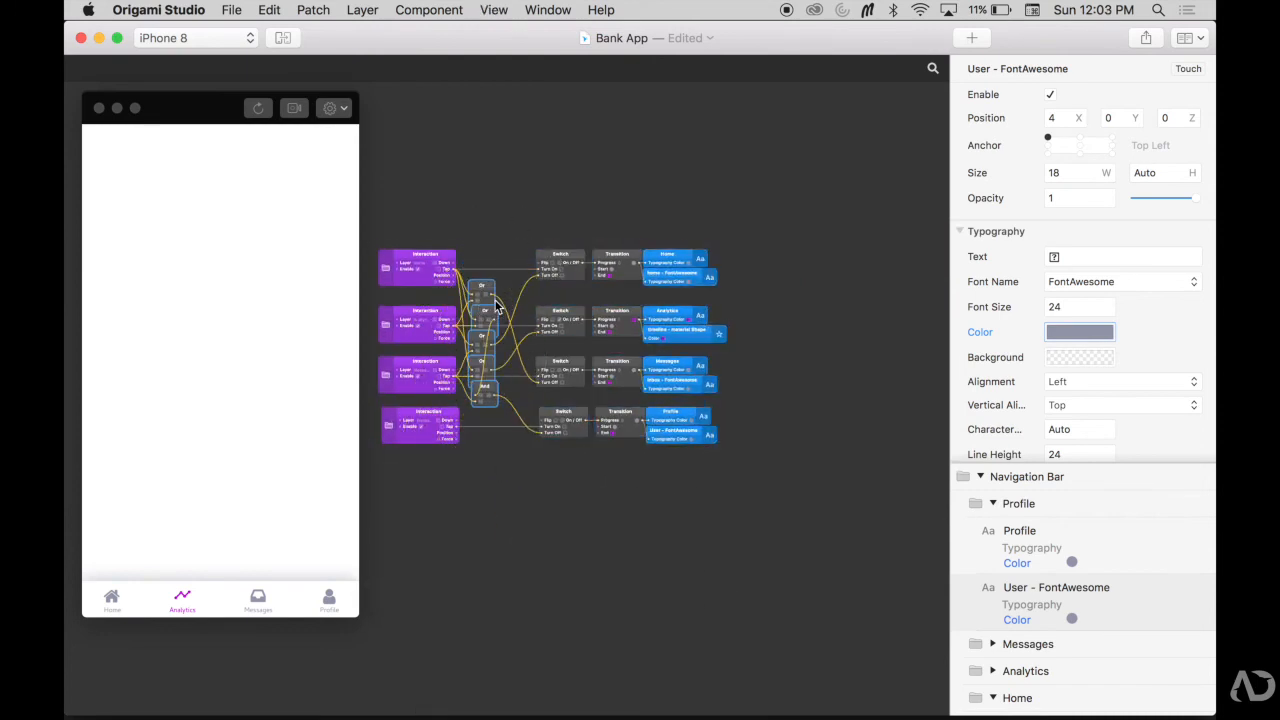
pyautogui.click(523, 466)
# Delete the And patch that feeds the Profile Switch's Turn Off
pyautogui.press('super+equal')
pyautogui.click(597, 228)
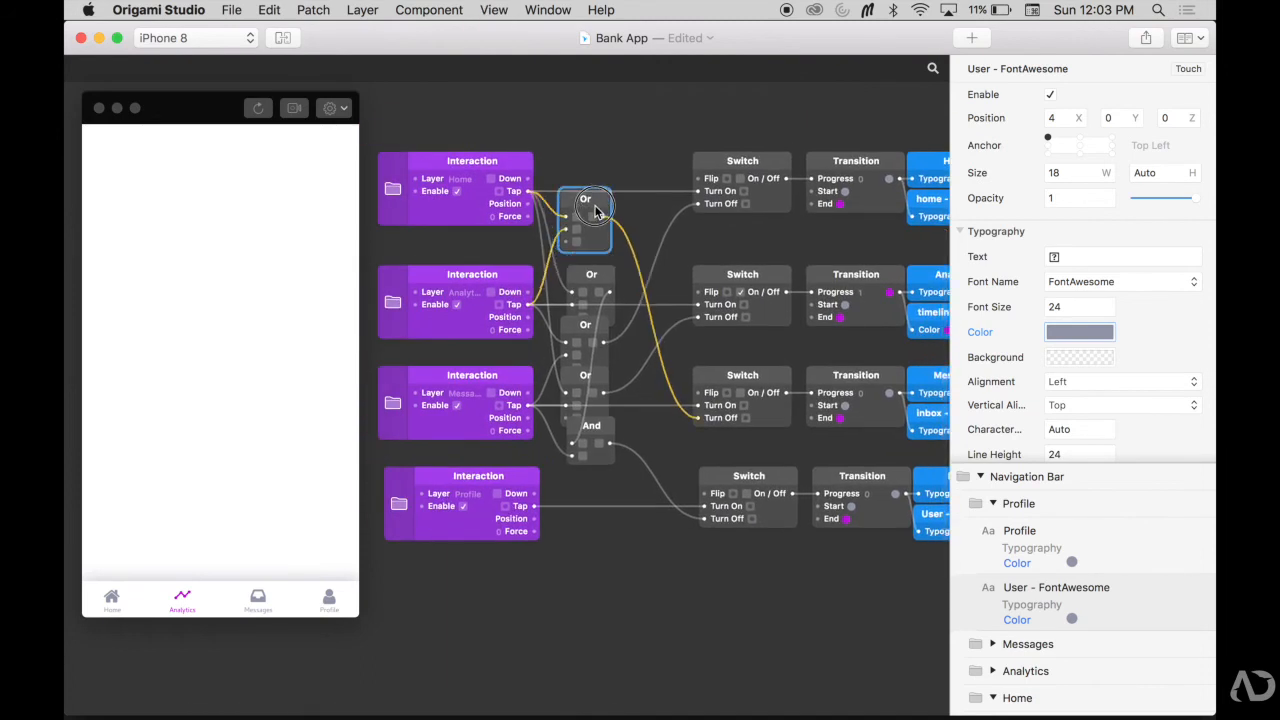
pyautogui.click(606, 472)
pyautogui.click(607, 432)
pyautogui.press('Delete')
# Arrange one Or patch in front of each row's Switch, with the lowest one feeding the Profile Switch's Turn Off
pyautogui.moveTo(601, 415); pyautogui.dragTo(607, 516)
pyautogui.click(598, 359)
pyautogui.moveTo(598, 363); pyautogui.dragTo(607, 398)
pyautogui.moveTo(609, 317); pyautogui.dragTo(625, 562)
pyautogui.moveTo(603, 318); pyautogui.dragTo(663, 350)
pyautogui.moveTo(600, 412); pyautogui.dragTo(663, 412)
pyautogui.moveTo(604, 540); pyautogui.dragTo(660, 477)
pyautogui.moveTo(651, 222); pyautogui.dragTo(667, 188)
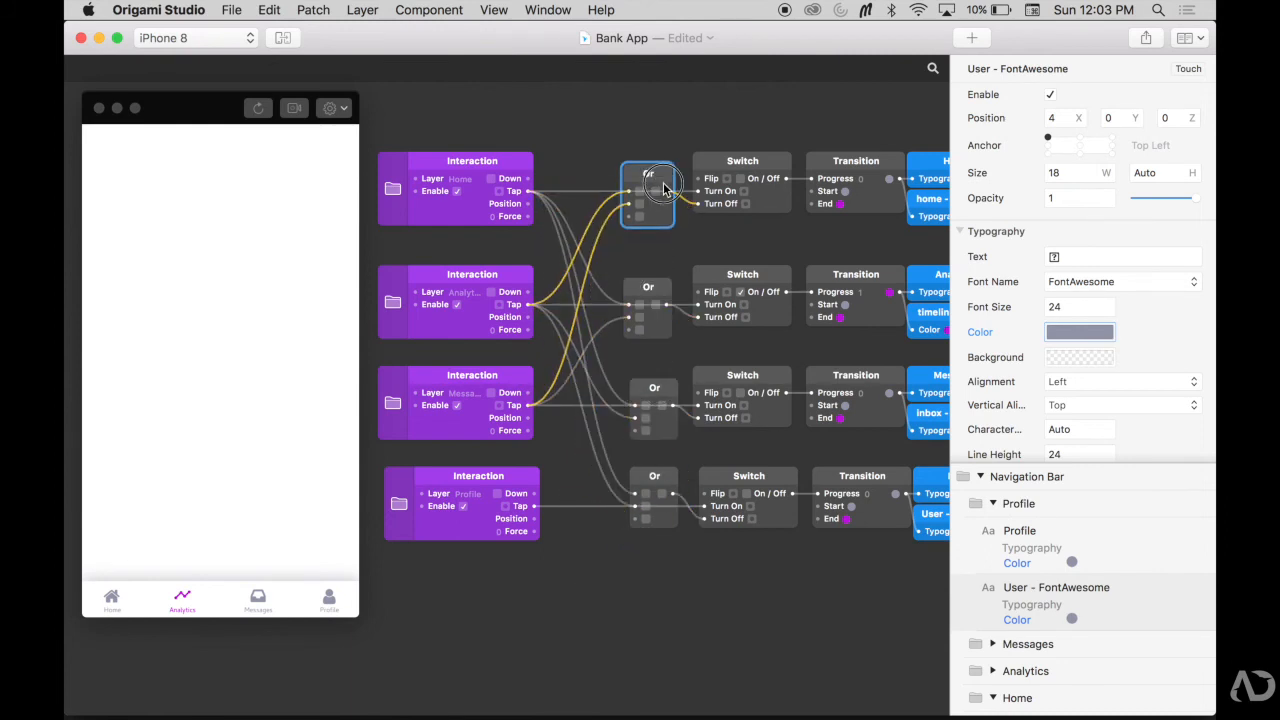
pyautogui.click(648, 552)
# Connect the Profile interaction's Tap to the free third inputs of the Or patches
pyautogui.hscroll(1, 618, 264)
pyautogui.scroll(1, 618, 264)
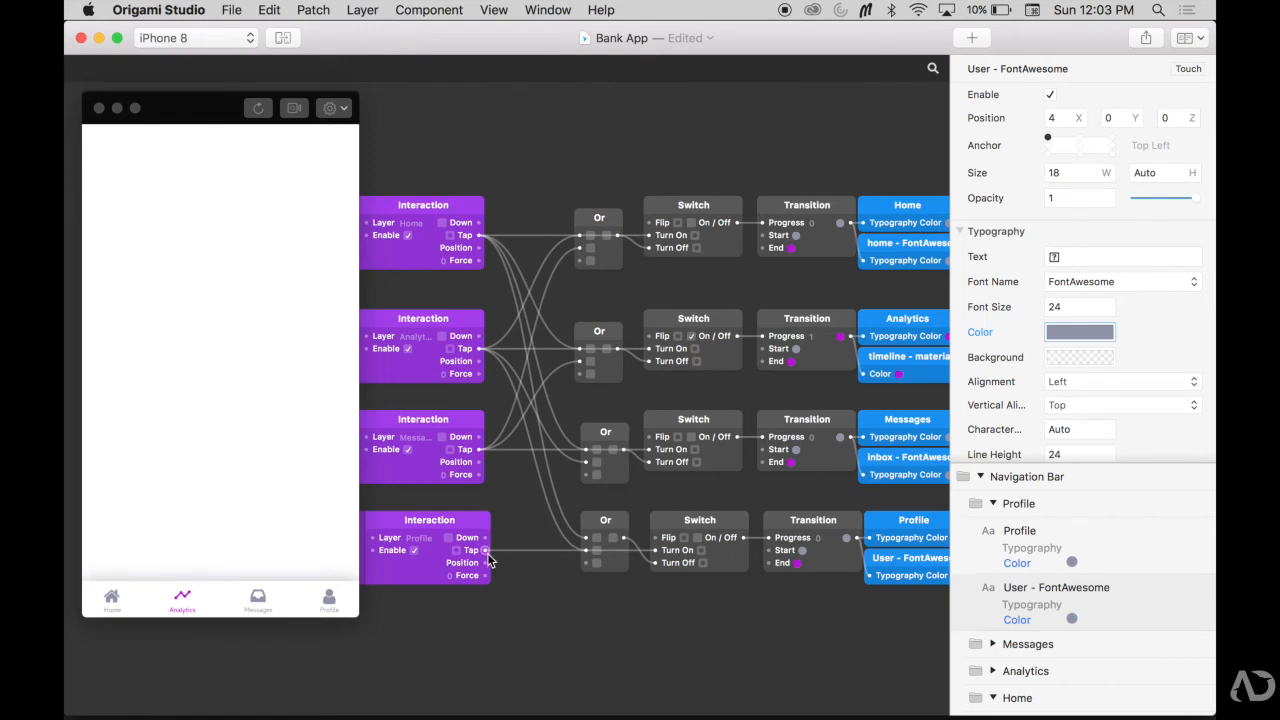
pyautogui.moveTo(488, 559); pyautogui.dragTo(581, 263)
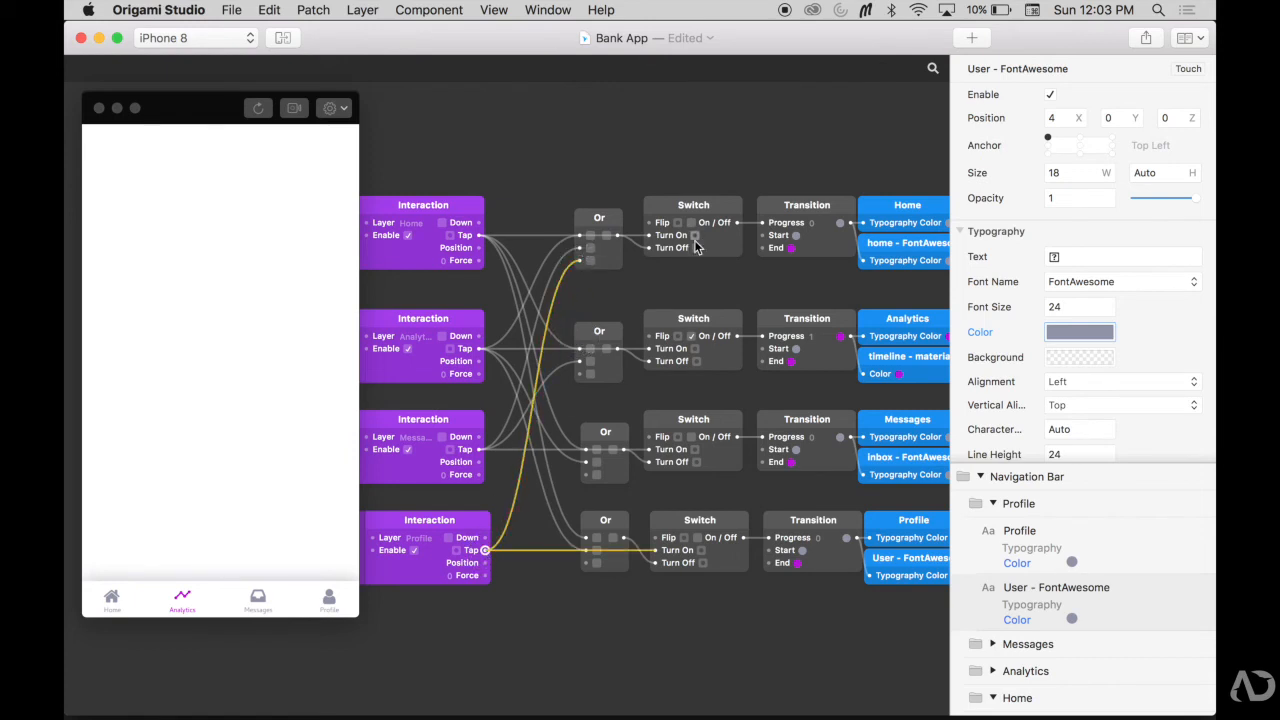
pyautogui.click(596, 345)
pyautogui.moveTo(485, 550); pyautogui.dragTo(580, 374)
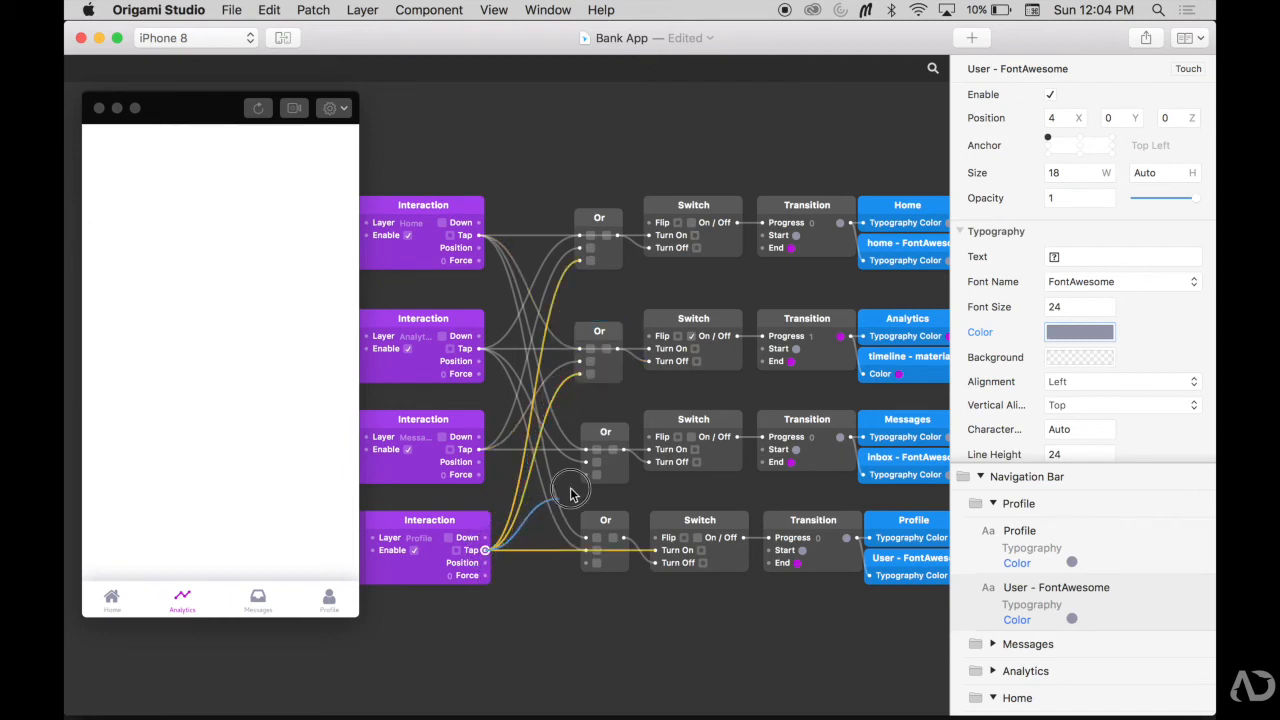
pyautogui.click(595, 530)
pyautogui.moveTo(485, 550); pyautogui.dragTo(584, 562)
pyautogui.click(586, 648)
# Lower the four Or patches slightly so their outputs line up with the Turn Off inputs of the Switches
pyautogui.scroll(1, 585, 650)
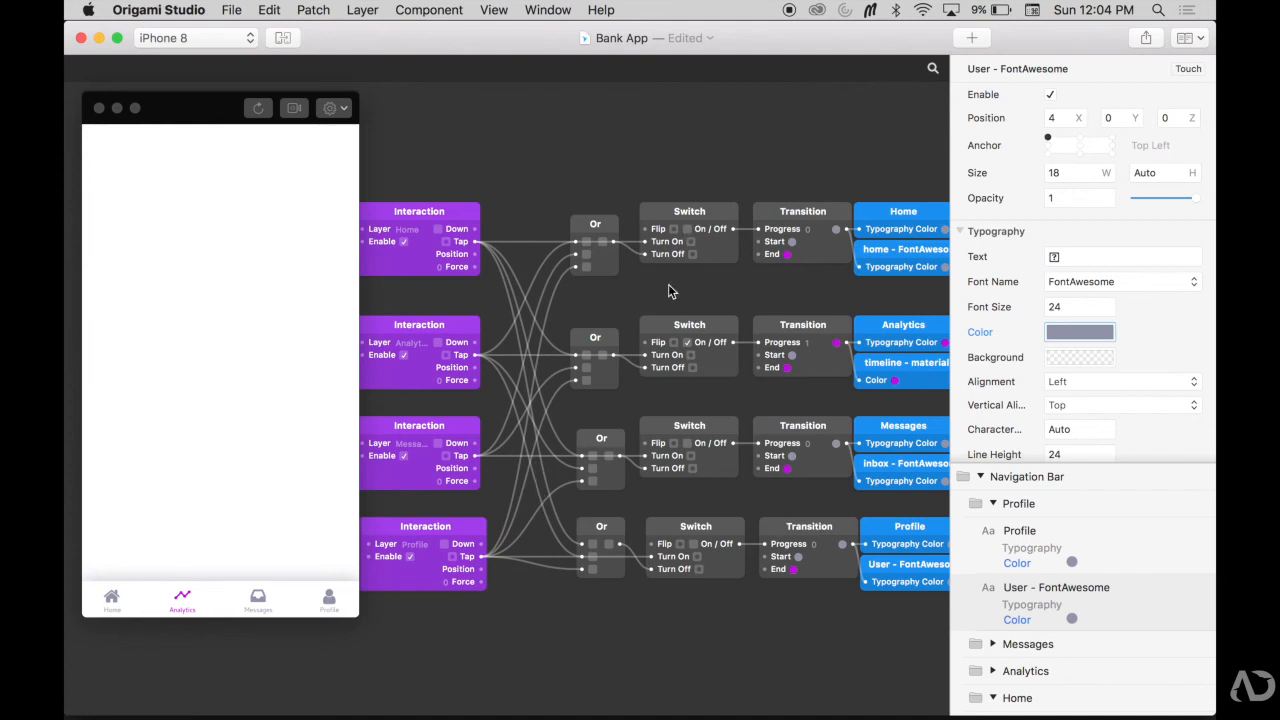
pyautogui.moveTo(611, 226); pyautogui.dragTo(611, 239)
pyautogui.moveTo(611, 330); pyautogui.dragTo(611, 342)
pyautogui.moveTo(610, 449); pyautogui.dragTo(610, 461)
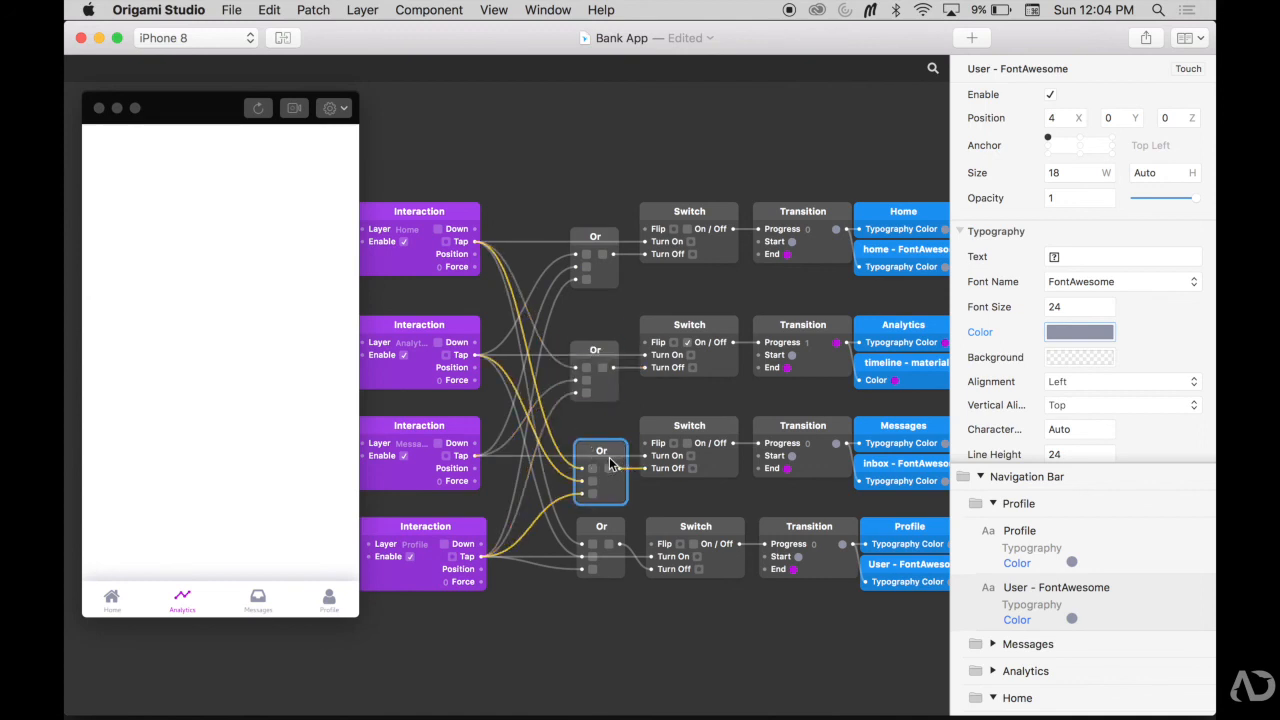
pyautogui.moveTo(613, 533); pyautogui.dragTo(614, 559)
pyautogui.click(687, 628)
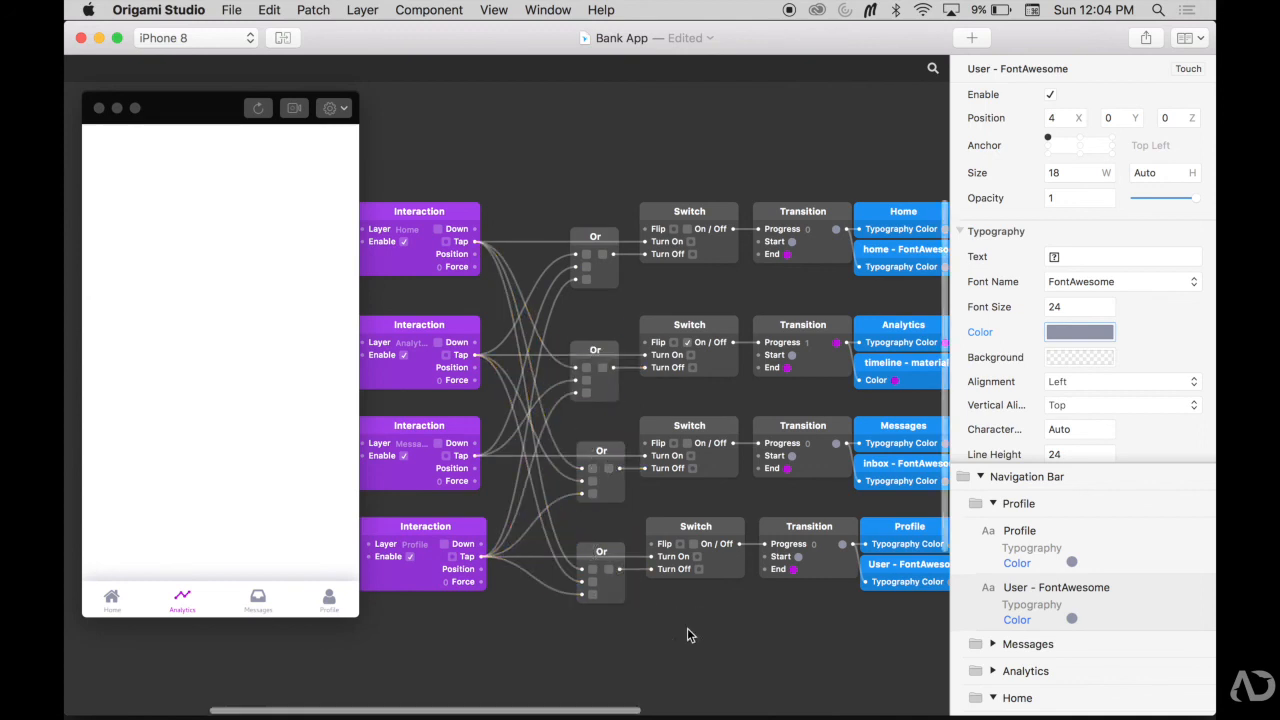
pyautogui.hscroll(2, 687, 628)
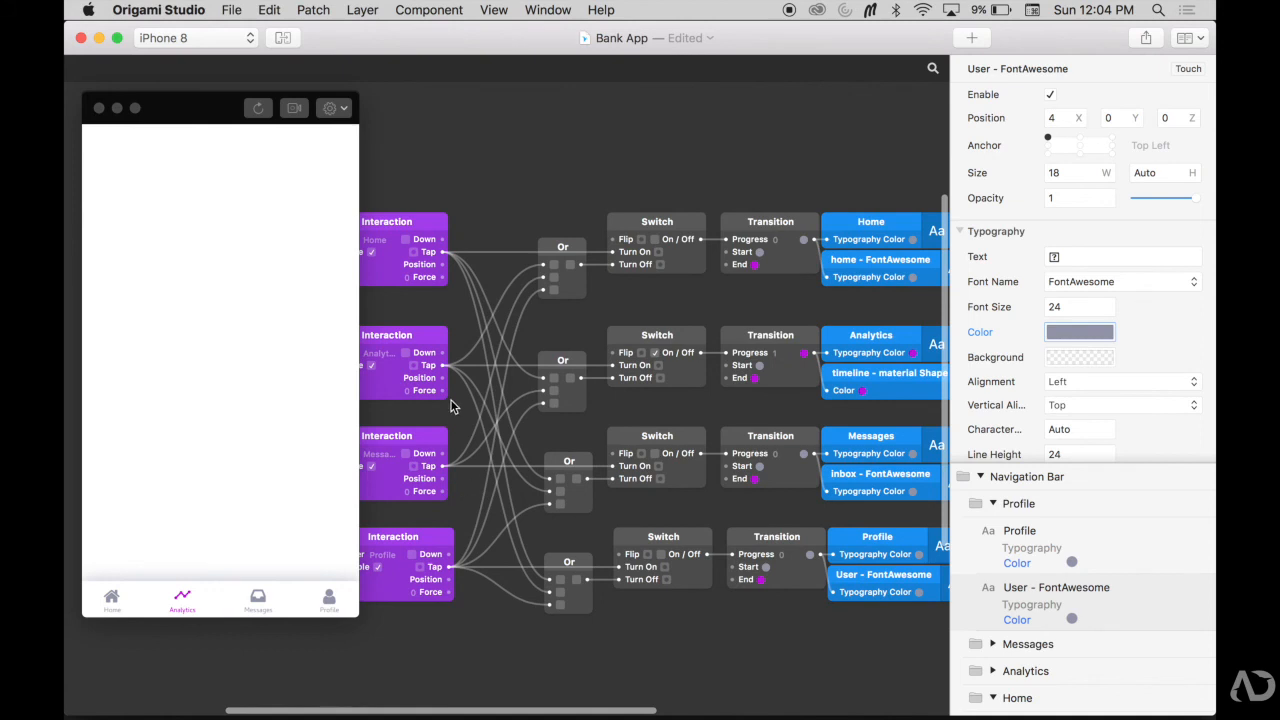
# Restart the prototype preview and test the Home, Analytics, Messages and Profile tabs in turn, switching back to Analytics and finally to Profile
pyautogui.hscroll(-5, 536, 624)
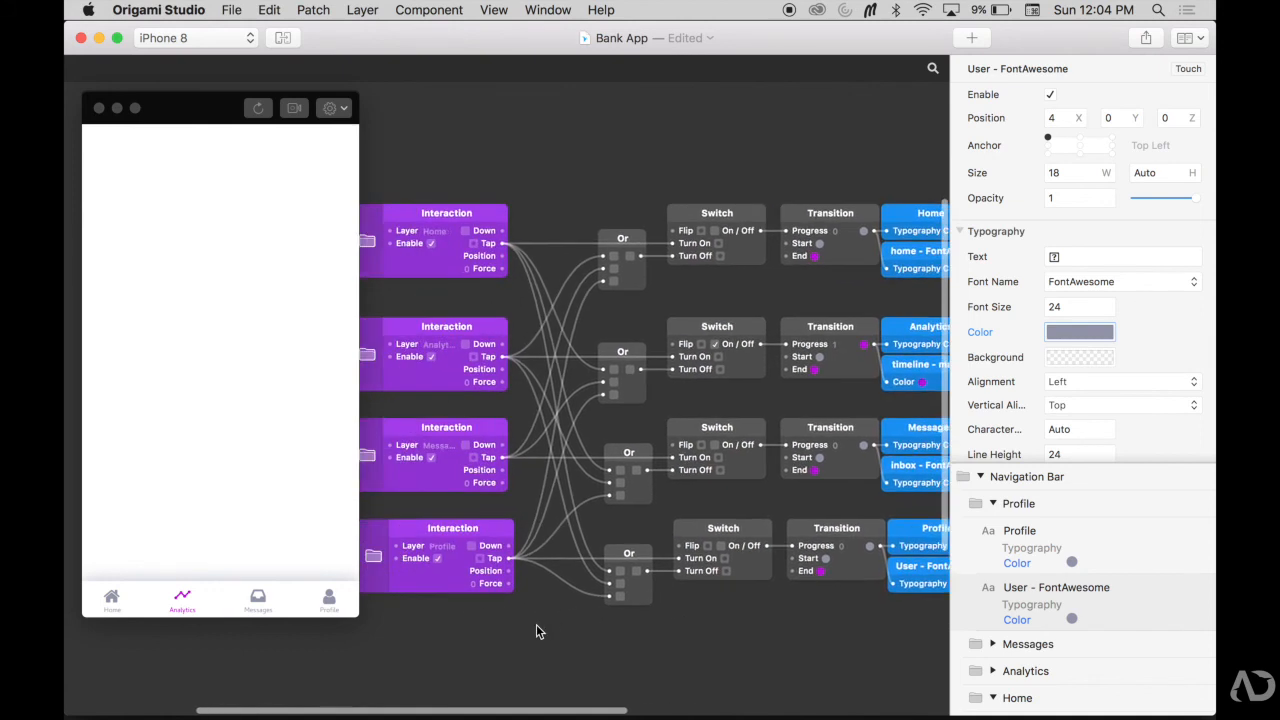
pyautogui.click(258, 109)
pyautogui.click(112, 597)
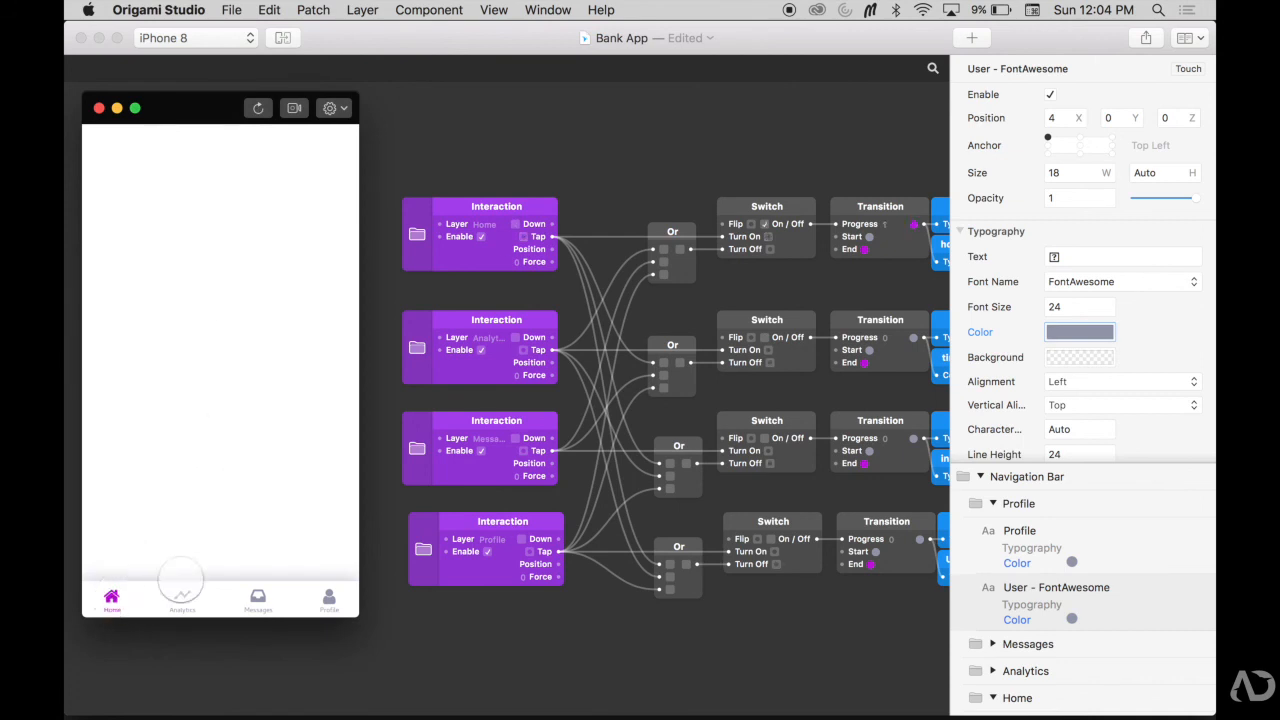
pyautogui.click(182, 592)
pyautogui.click(258, 590)
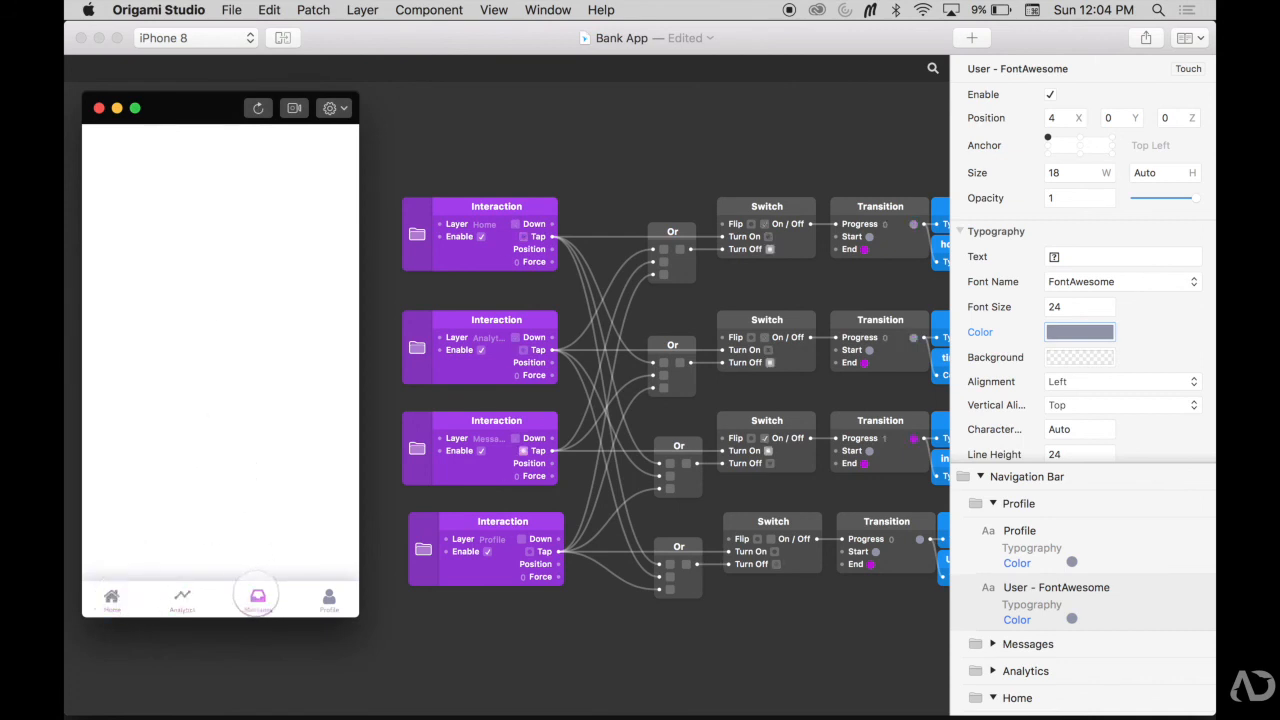
pyautogui.click(326, 596)
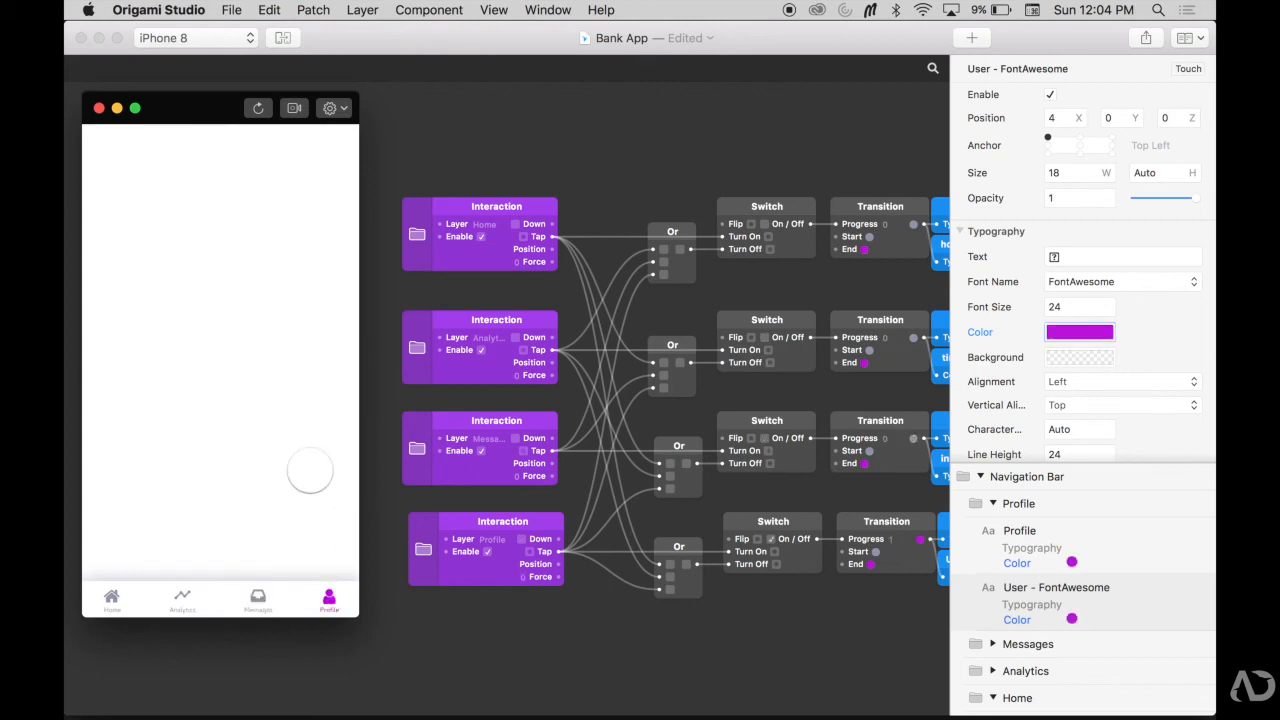
pyautogui.click(182, 594)
pyautogui.click(323, 594)
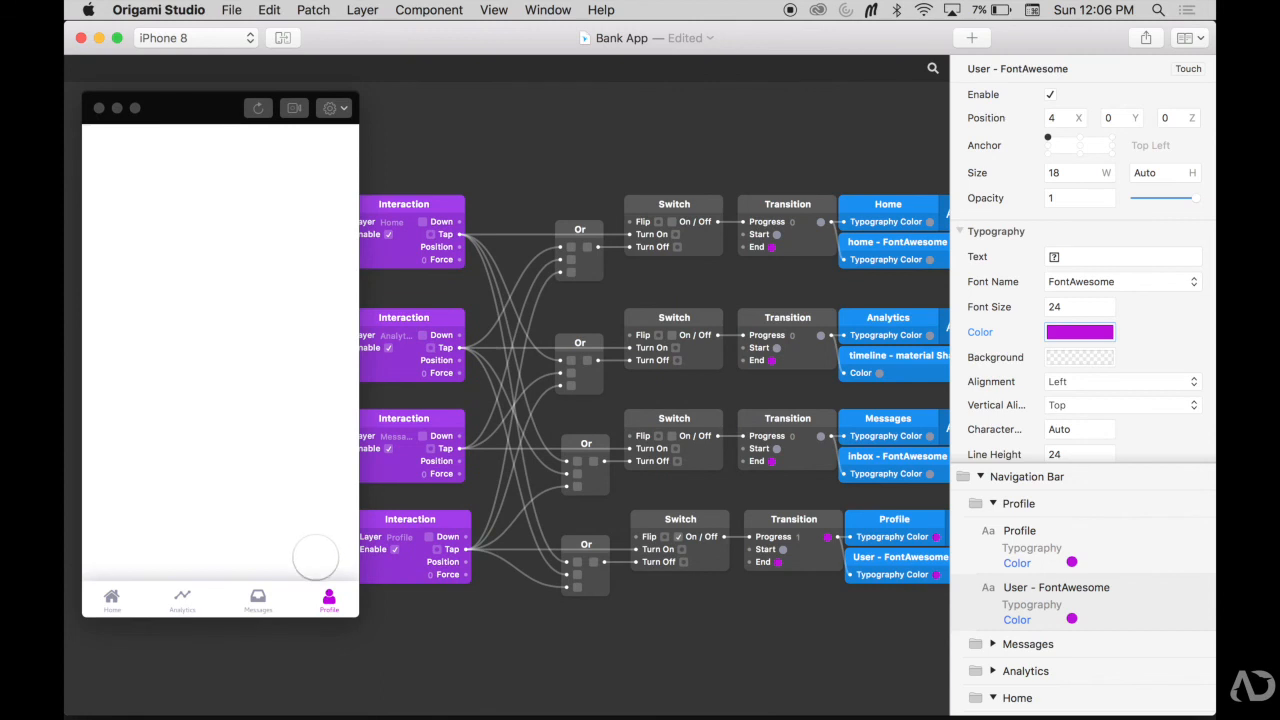
# Retest the tab highlighting in the preview by cycling twice from Analytics through Home and Messages, visiting Profile in between and ending on Analytics
pyautogui.click(182, 594)
pyautogui.click(112, 597)
pyautogui.click(262, 596)
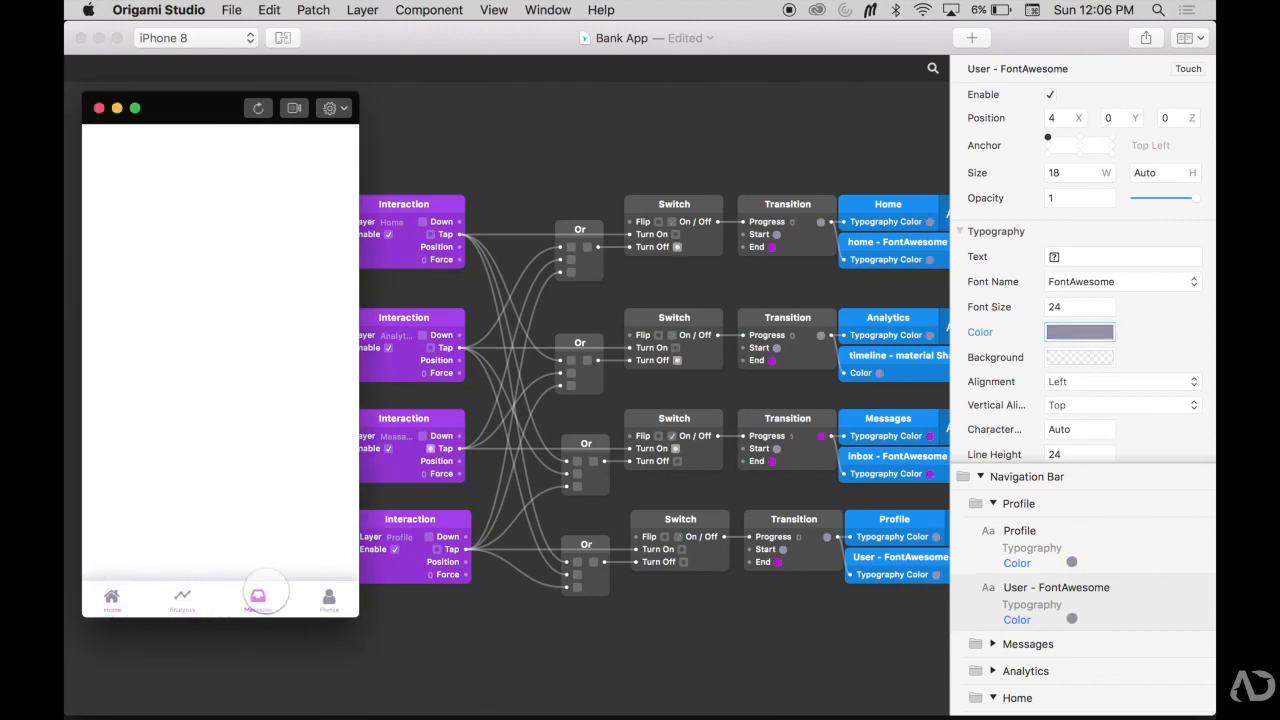
pyautogui.click(329, 594)
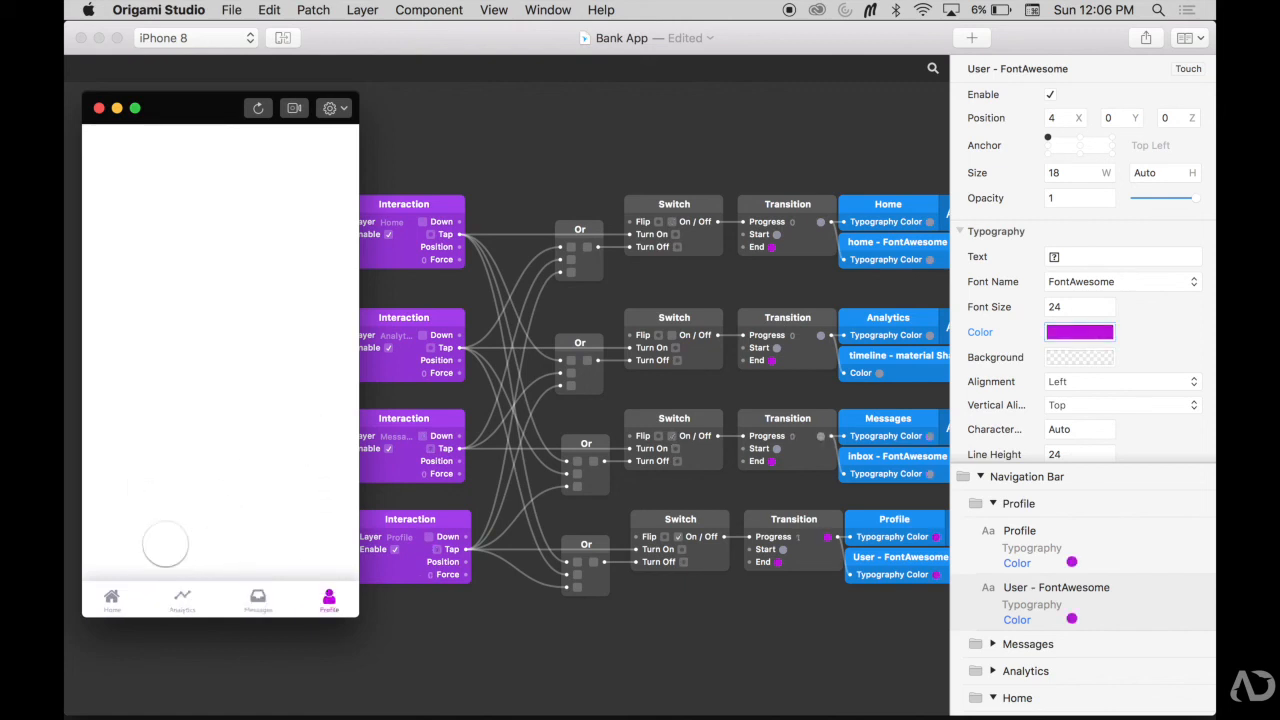
pyautogui.click(180, 594)
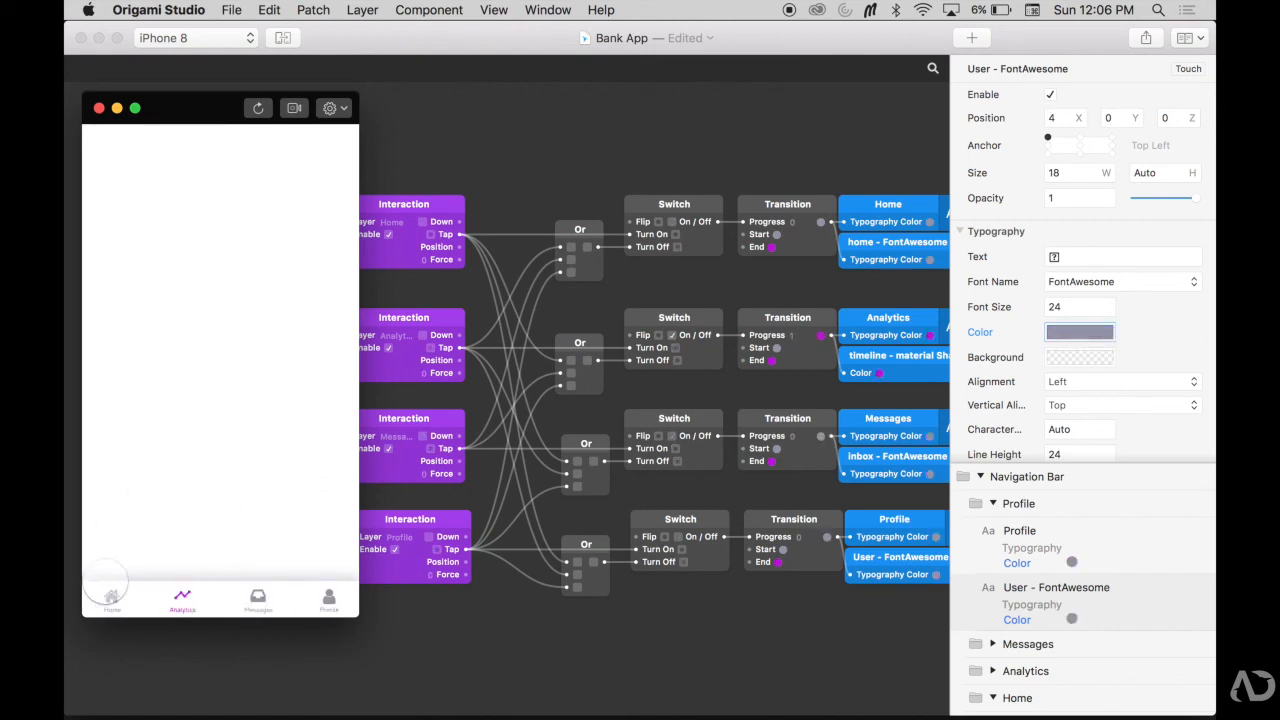
pyautogui.click(111, 597)
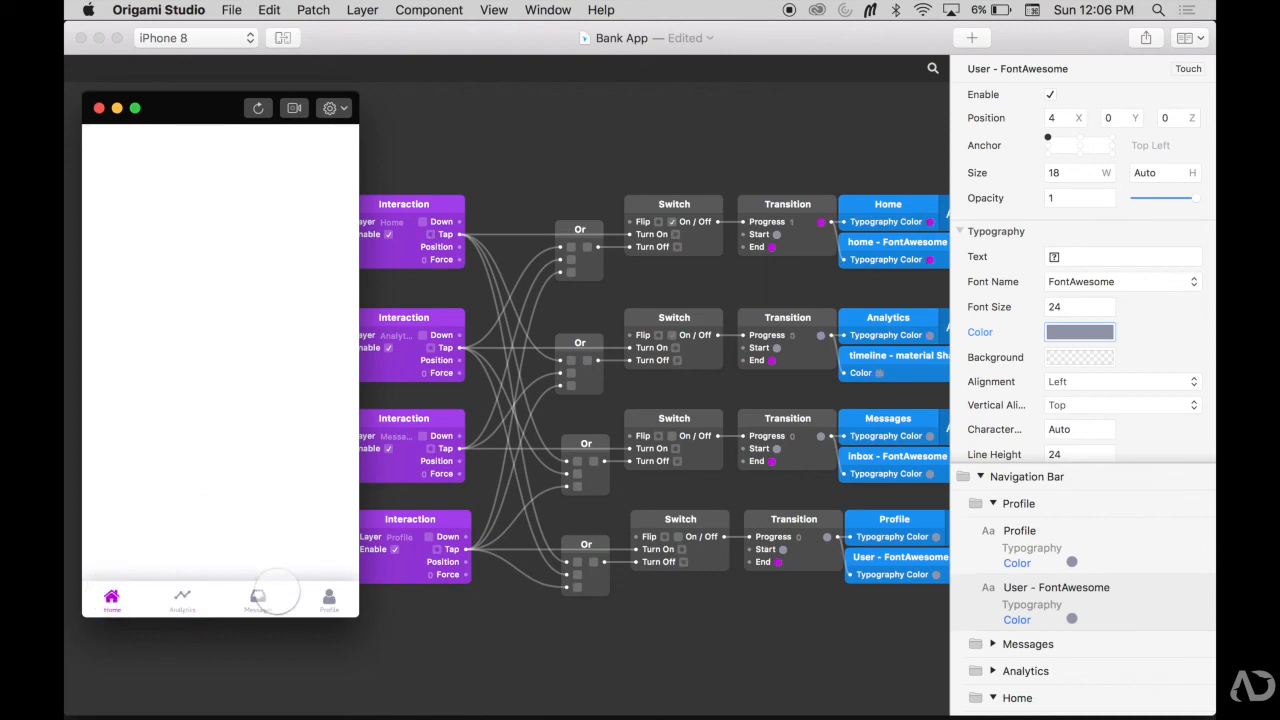
pyautogui.click(258, 597)
pyautogui.click(180, 597)
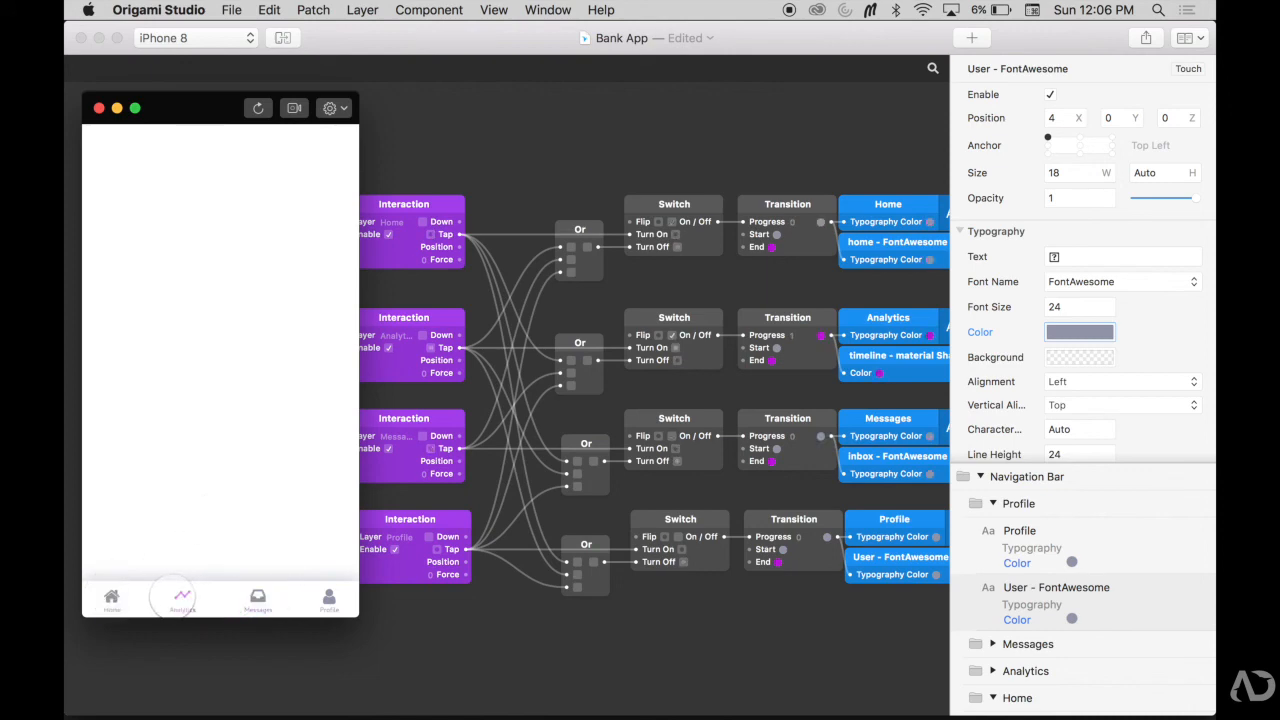